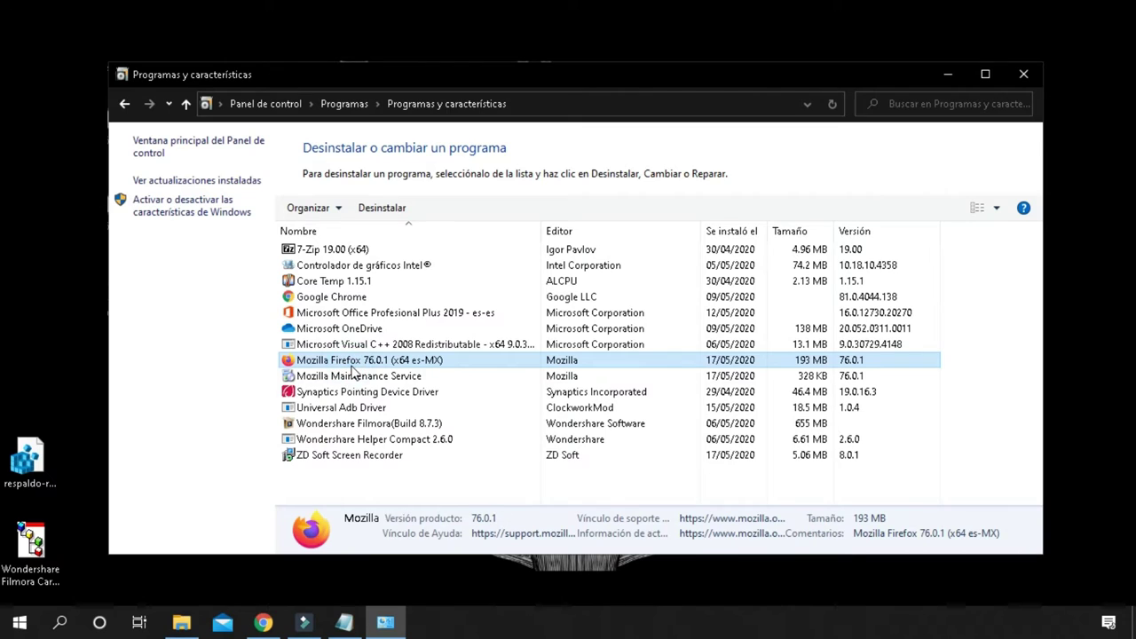
Uninstall Mozilla Firefox 76.0.1 (x64 es-MX) by completing its uninstall wizard without sending Mozilla feedback
right_click(353, 365)
click(383, 376)
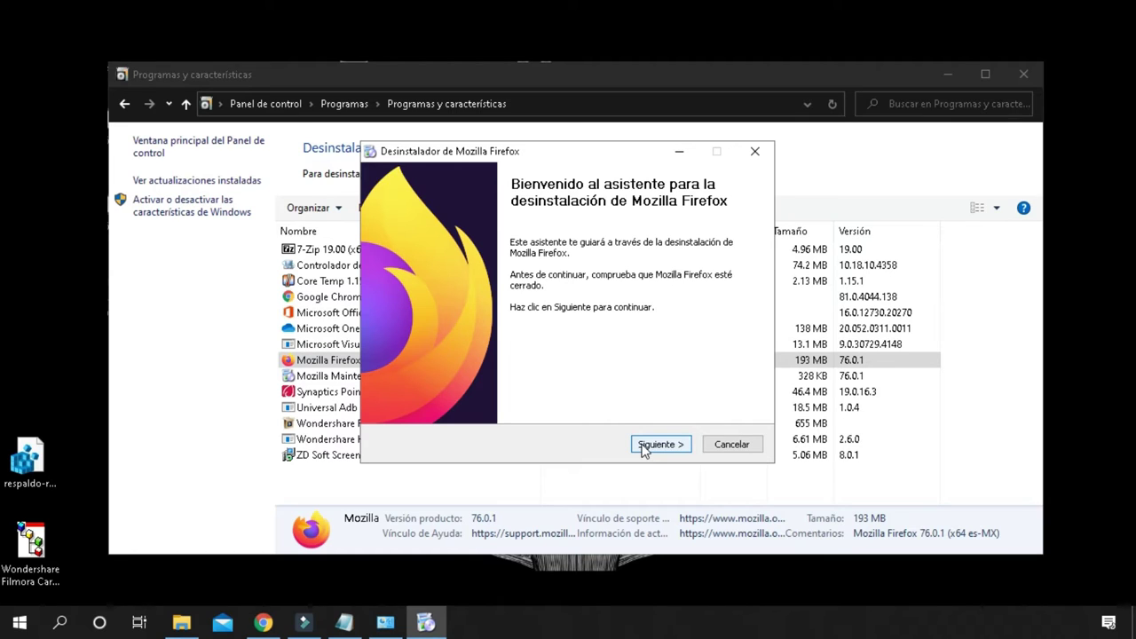
click(644, 449)
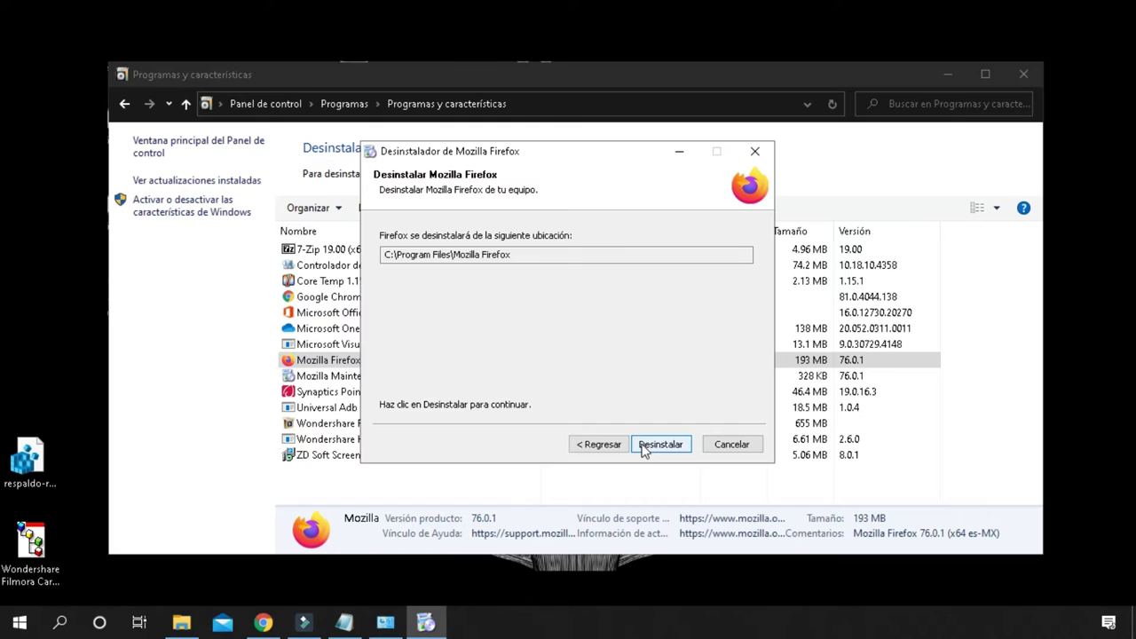
click(645, 448)
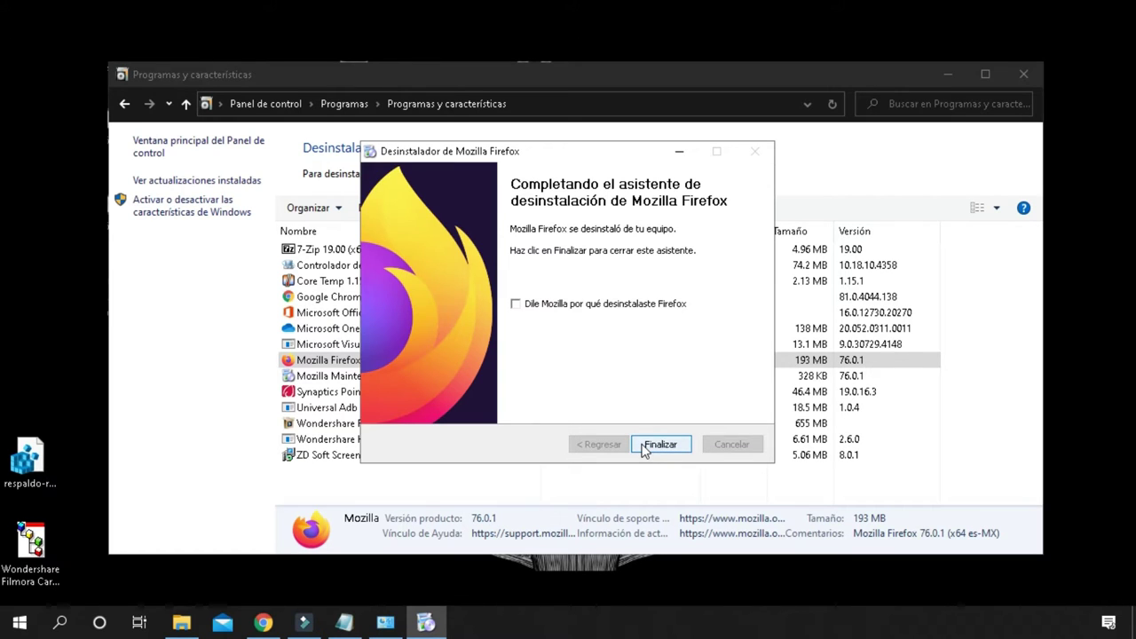
click(661, 443)
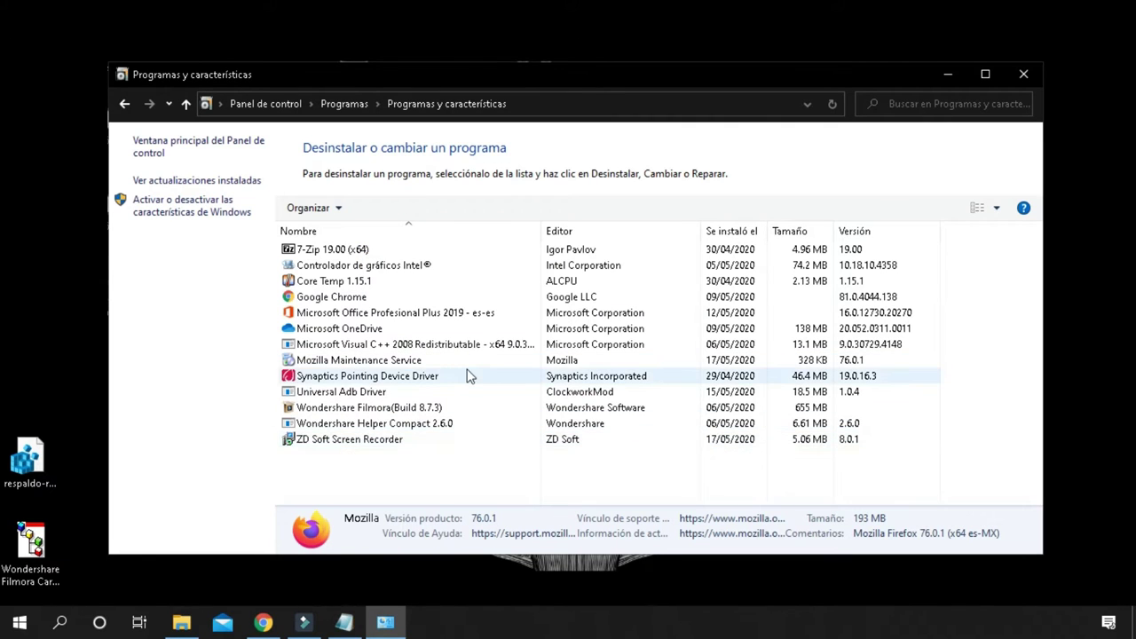
Uninstall Mozilla Maintenance Service from the installed programs list and dismiss the resulting dialog
click(375, 365)
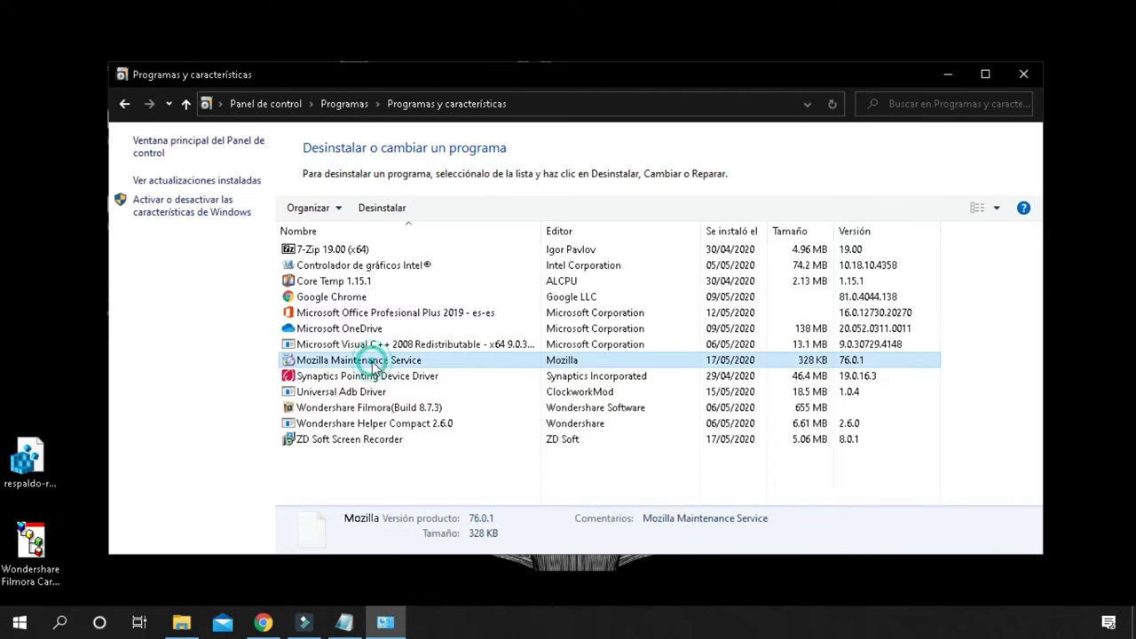
right_click(374, 365)
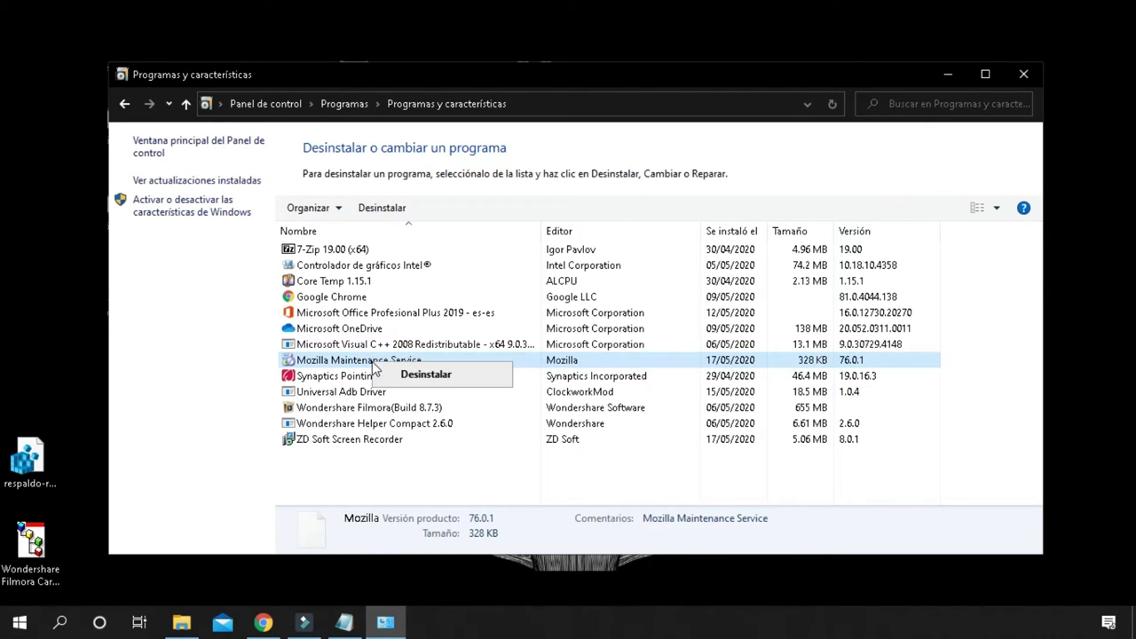
click(415, 374)
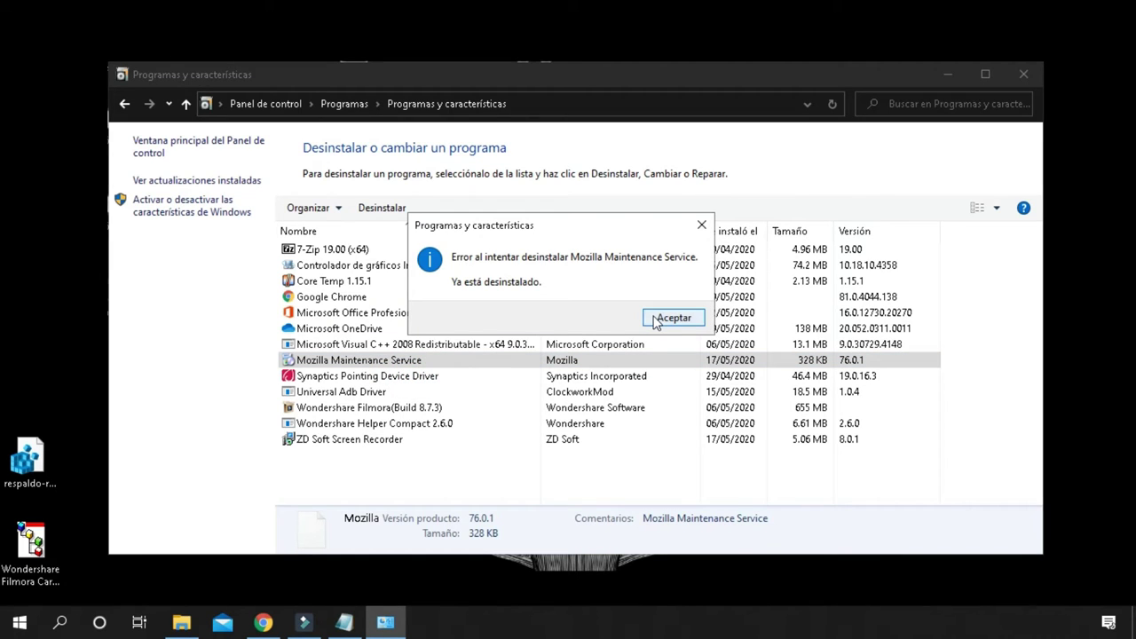
click(655, 321)
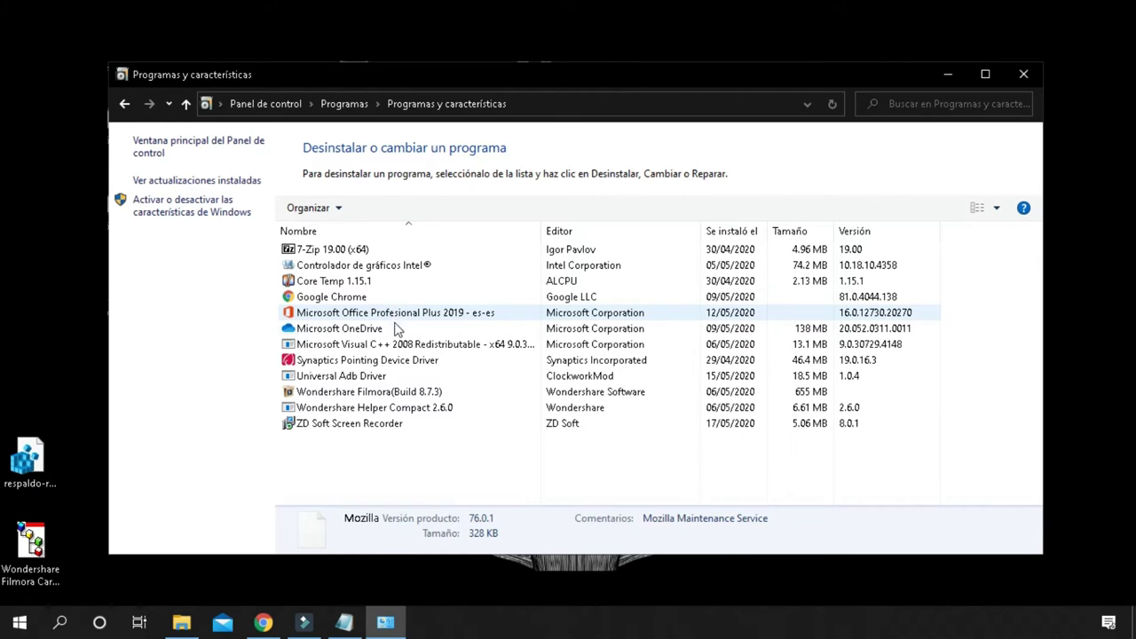
Uninstall ZD Soft Screen Recorder, confirming the removal, and close the Programas y características window
right_click(397, 426)
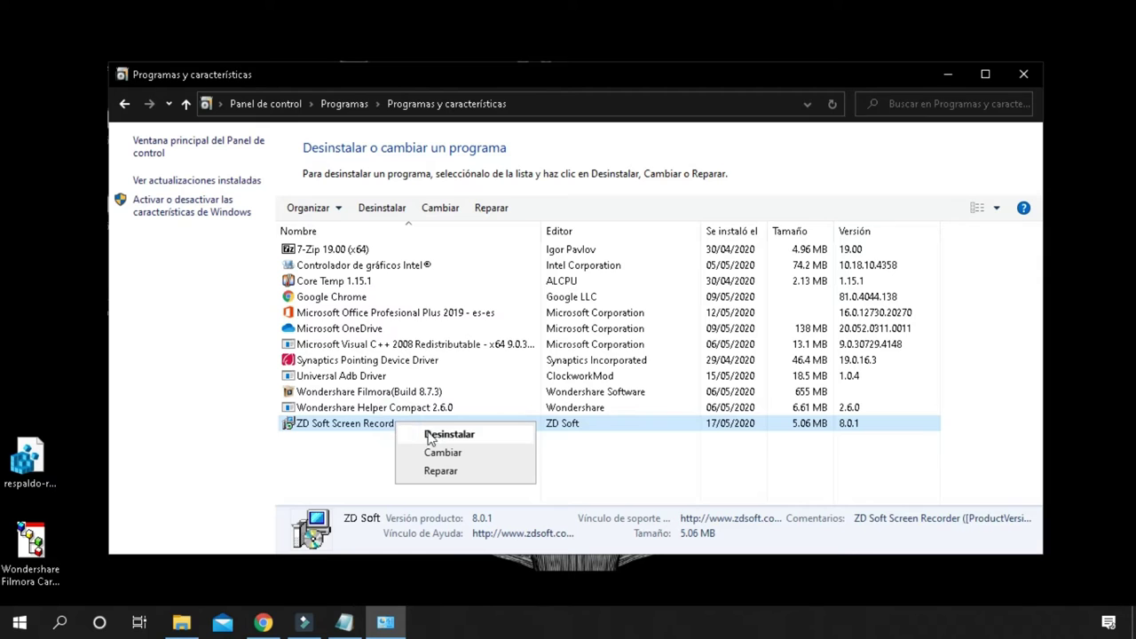
click(433, 438)
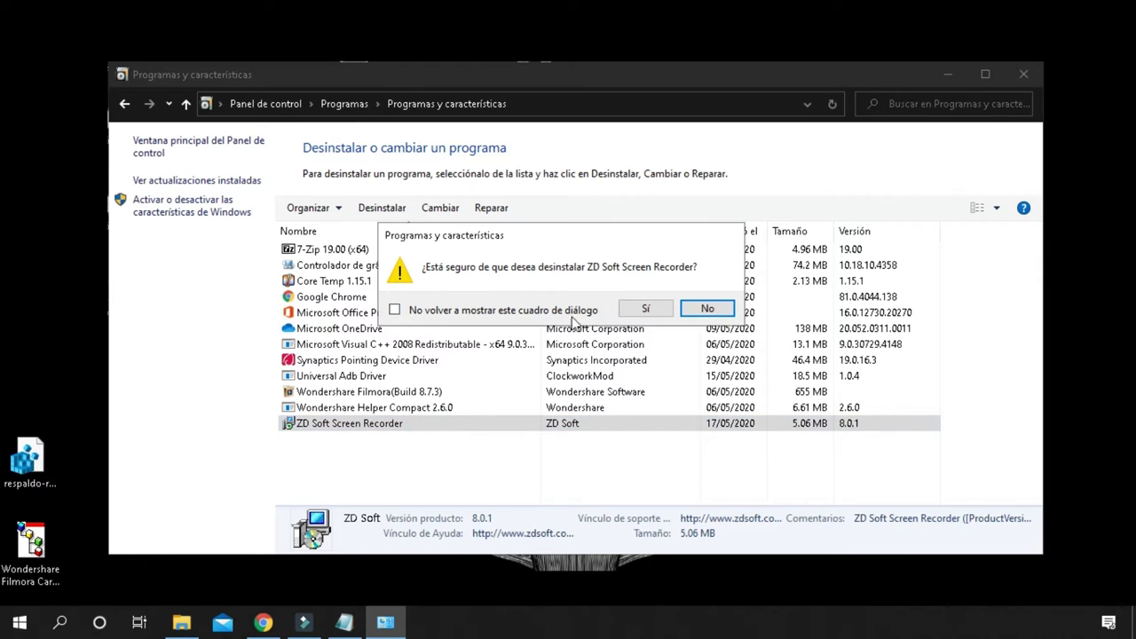
click(642, 308)
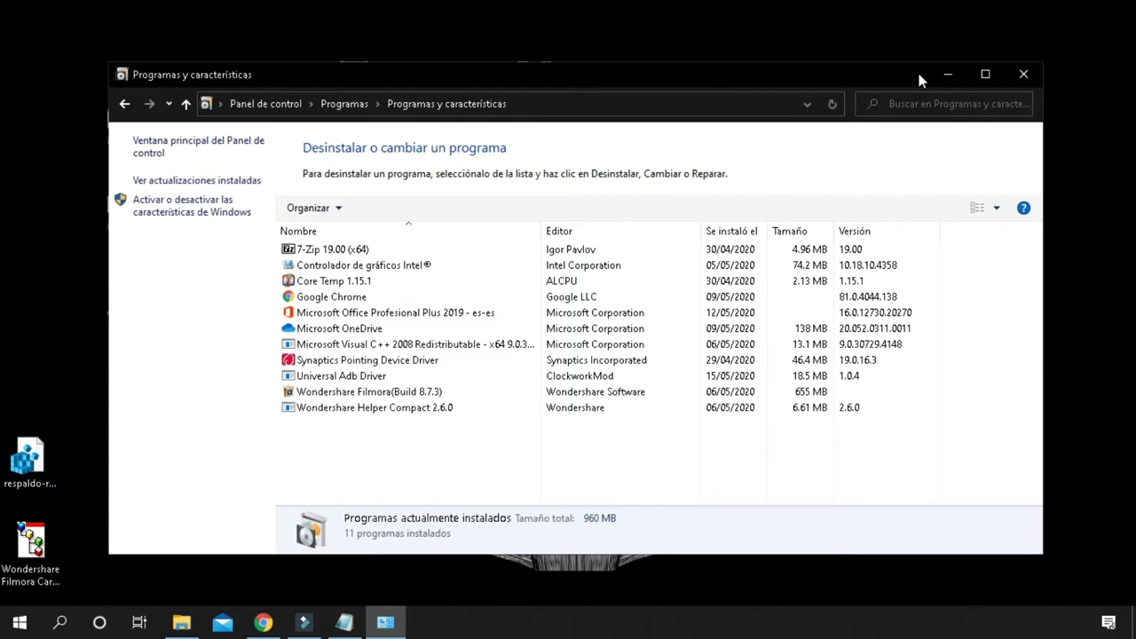
click(1022, 75)
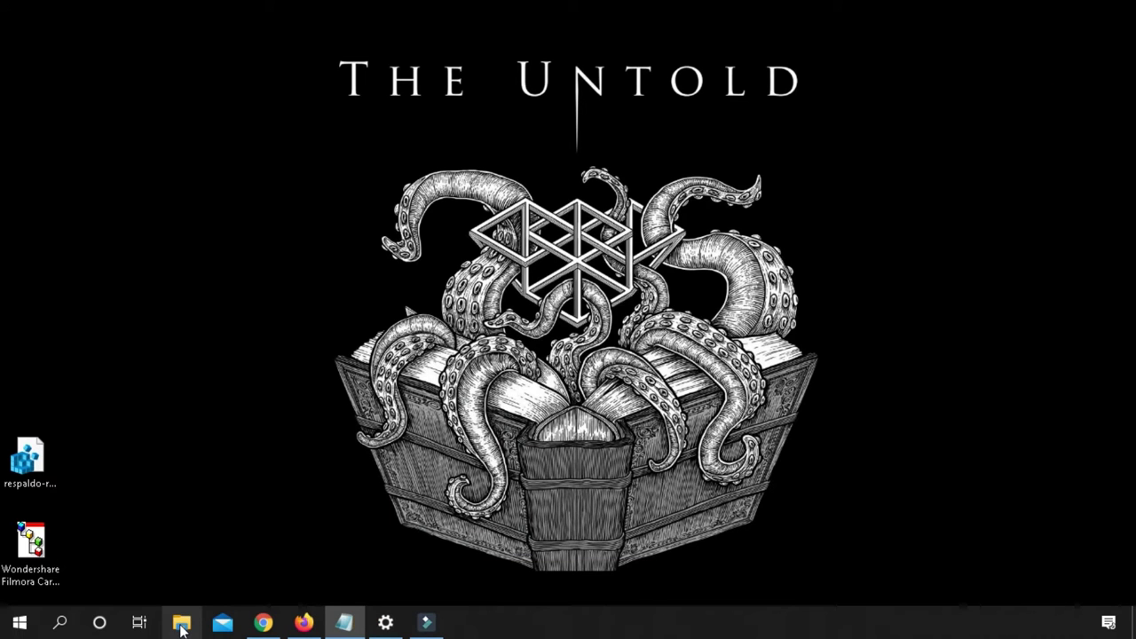
Switch to File Explorer, maximize its window and open the Archivos de programa folder on Disco local (C:)
click(181, 628)
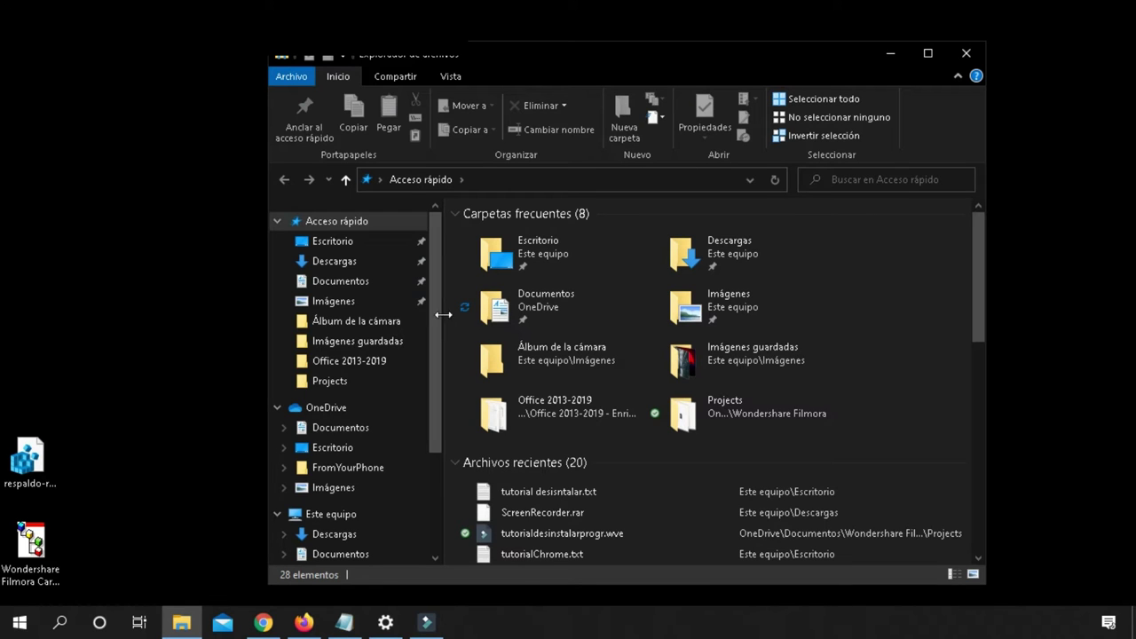
drag(436, 310, 435, 452)
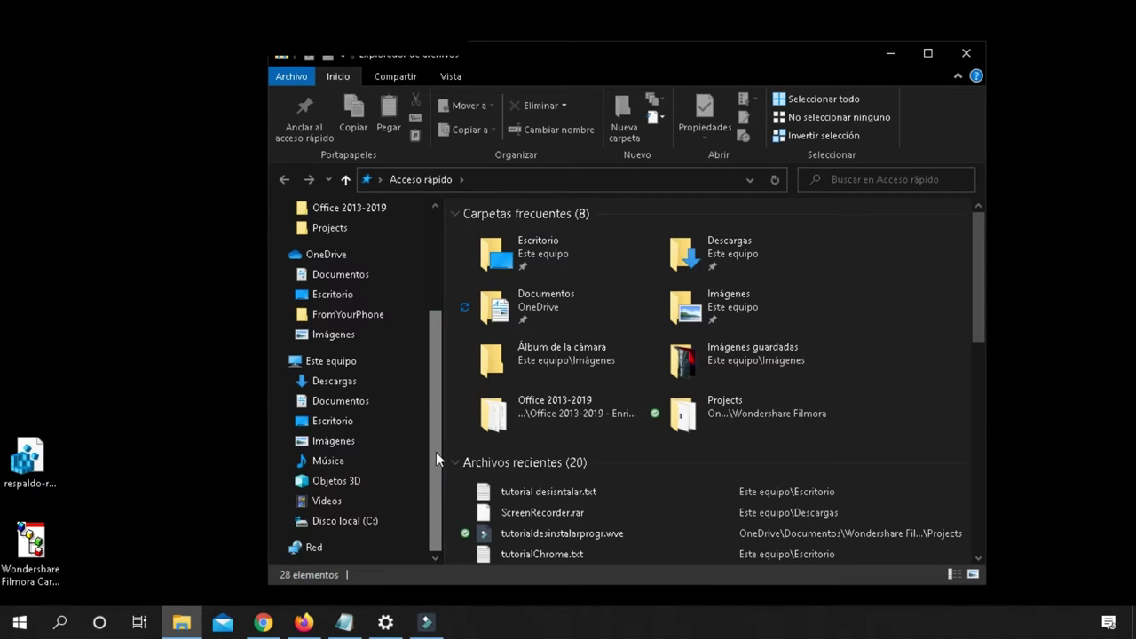
click(346, 521)
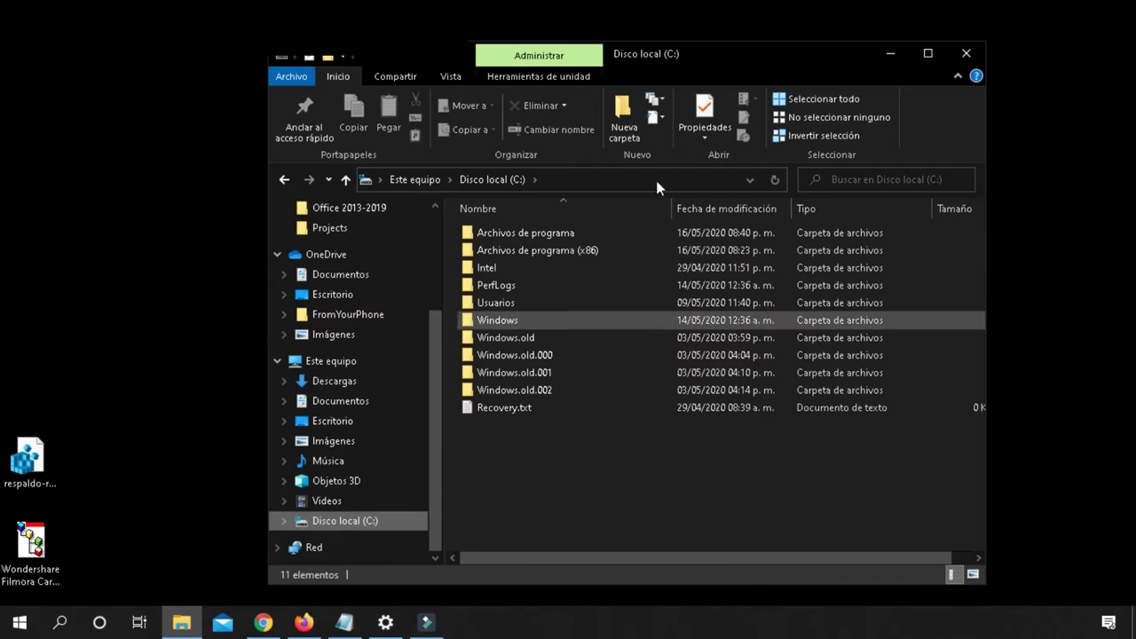
click(927, 53)
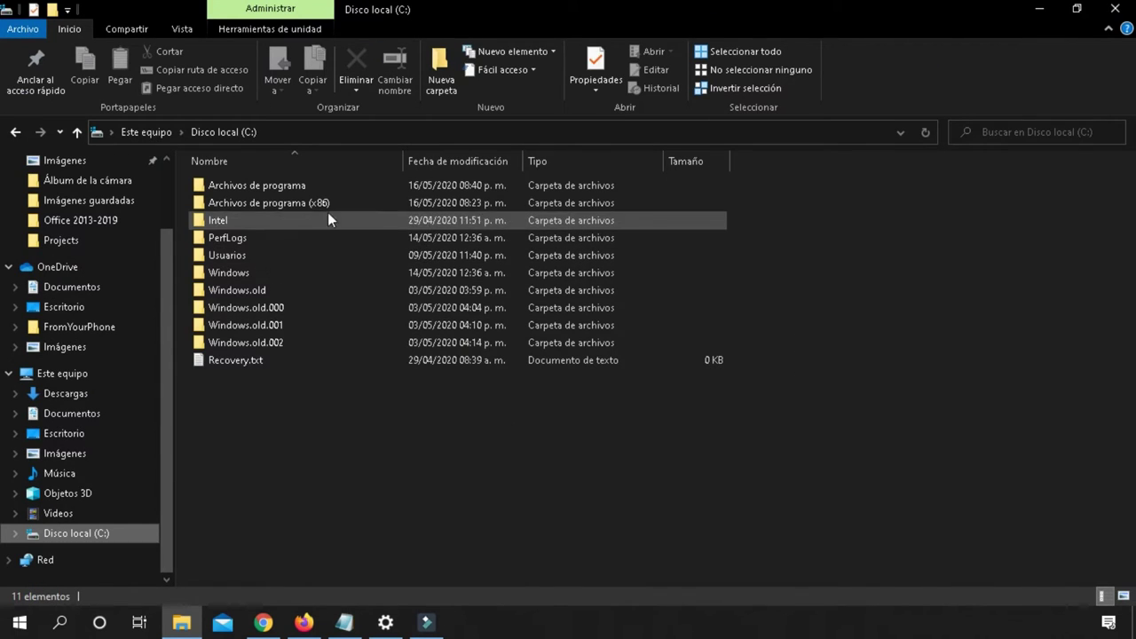
double_click(313, 188)
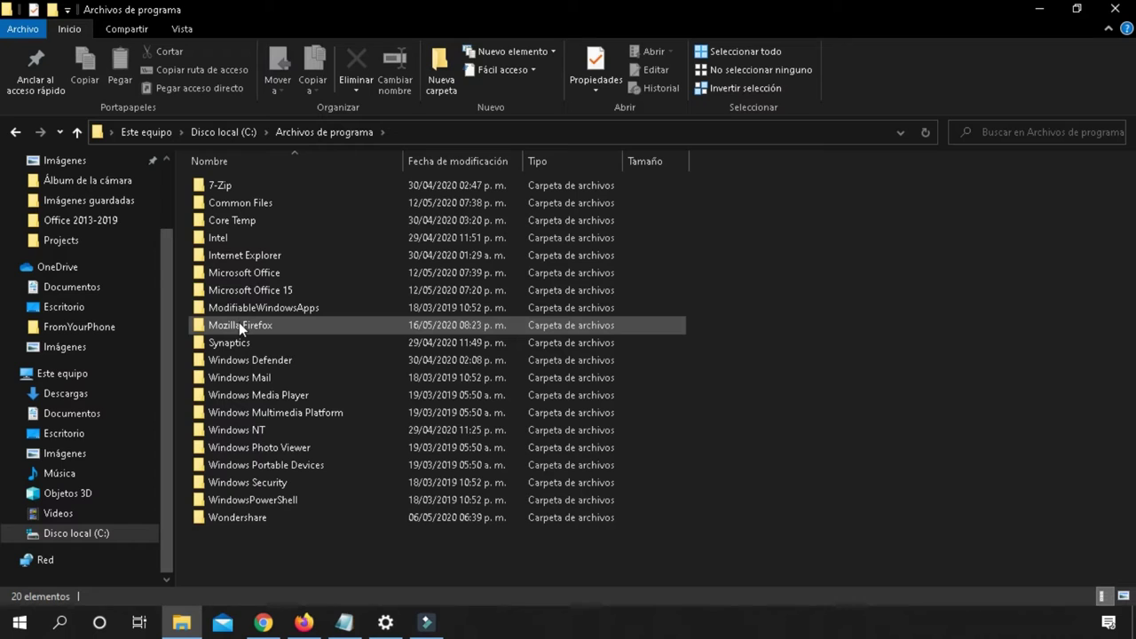
Delete the leftover Mozilla Firefox folder from Archivos de programa
mouse_move(238, 326)
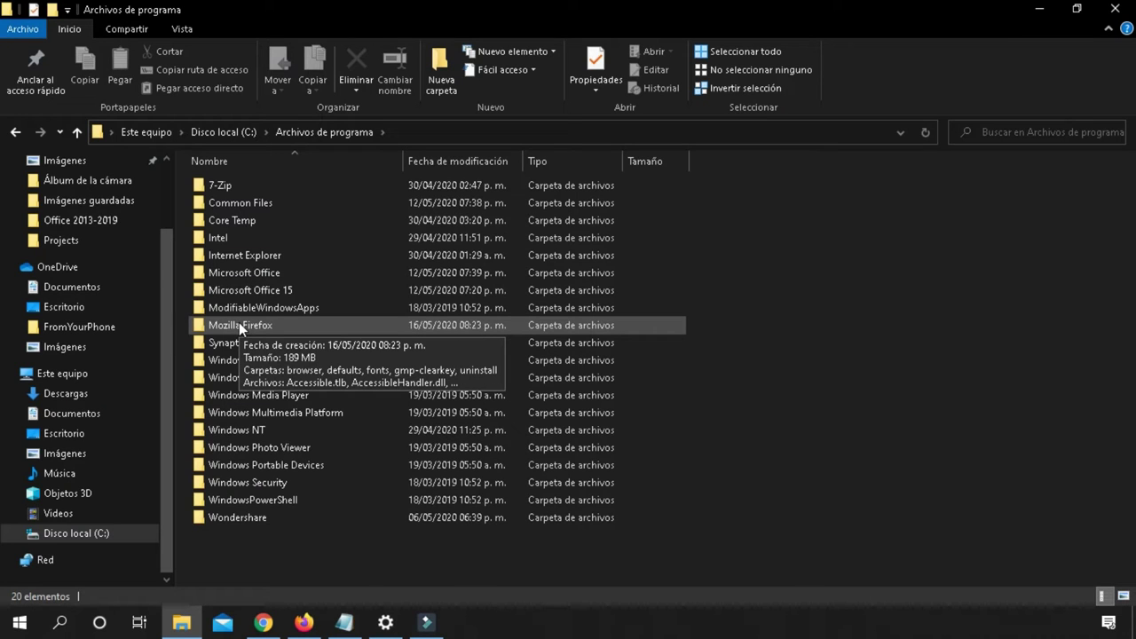
click(239, 325)
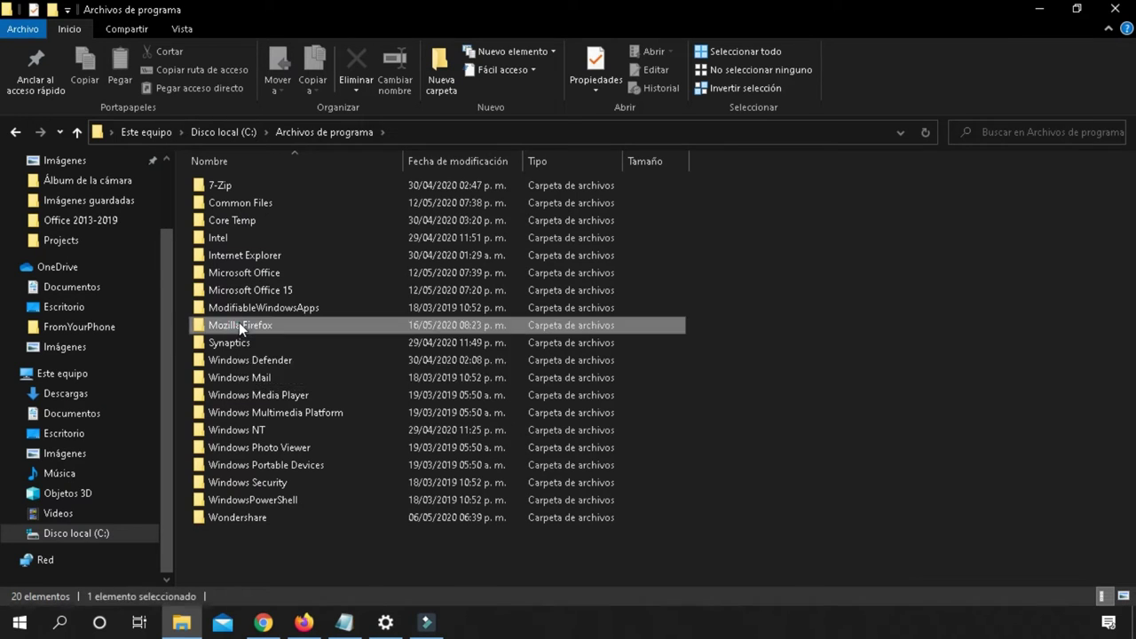
right_click(239, 325)
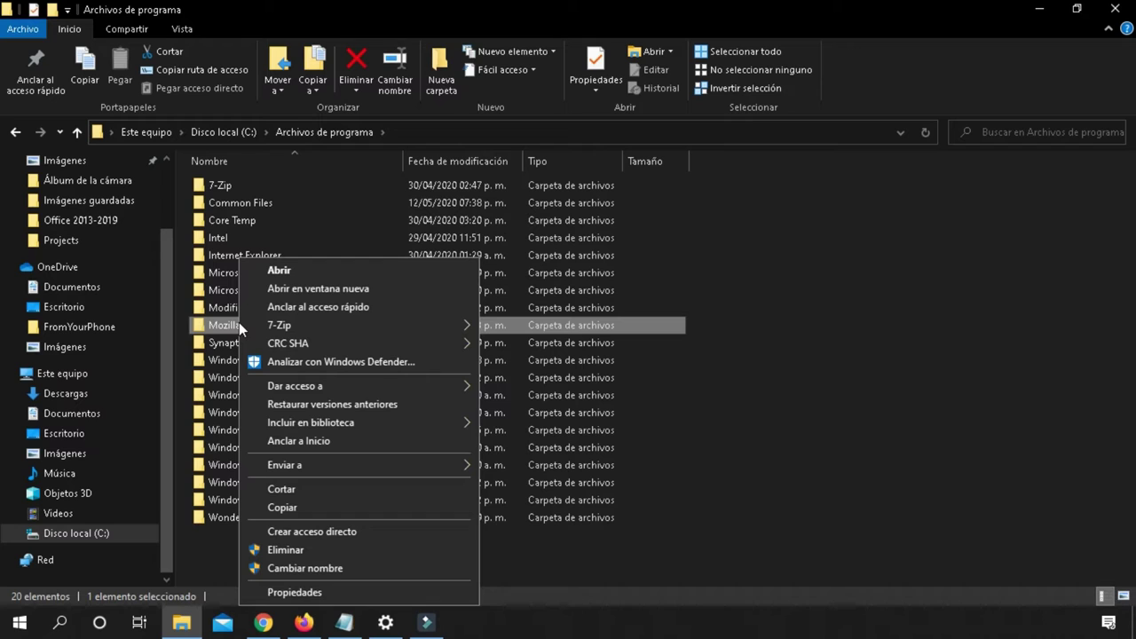
click(285, 549)
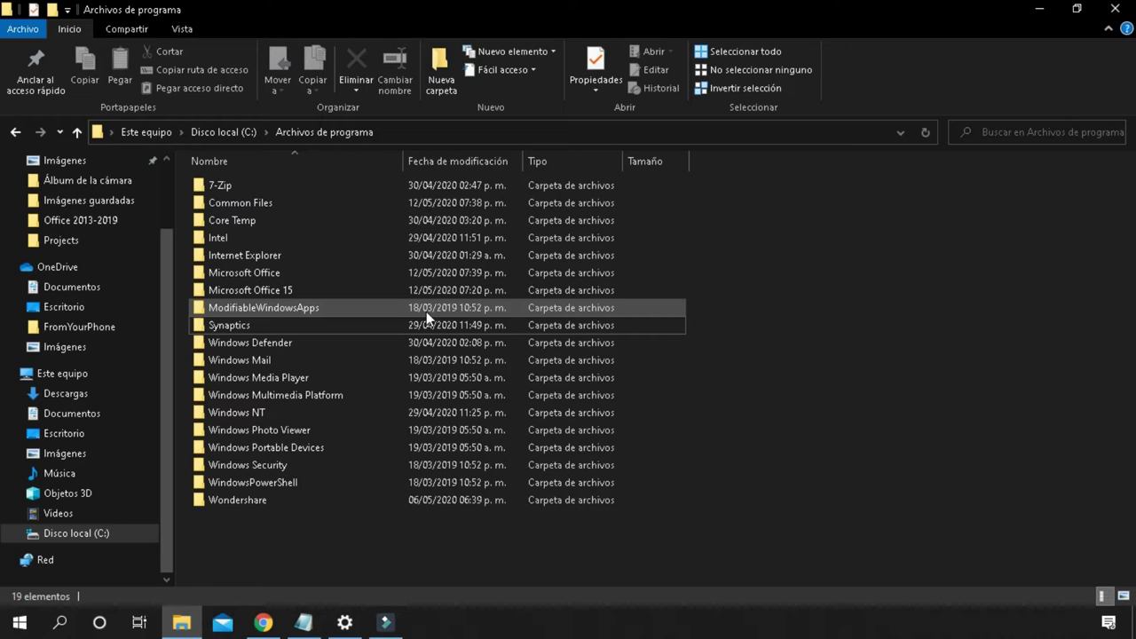
In Archivos de programa (x86) on drive C:, check the contents of the Mozilla Maintenance Service folder and delete that folder
click(15, 131)
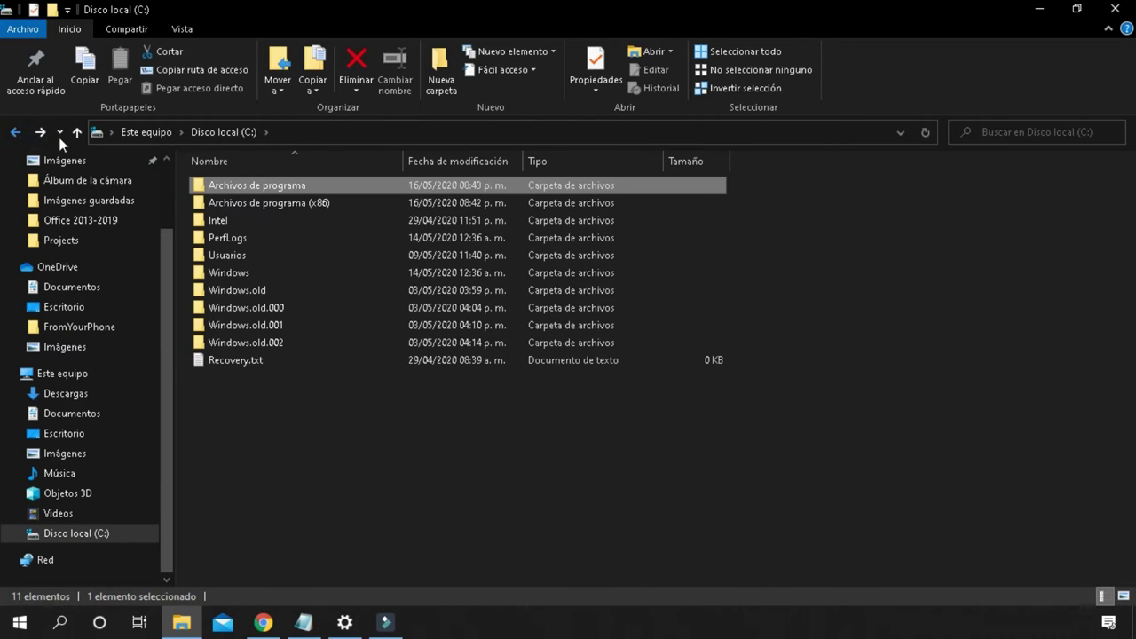
click(286, 206)
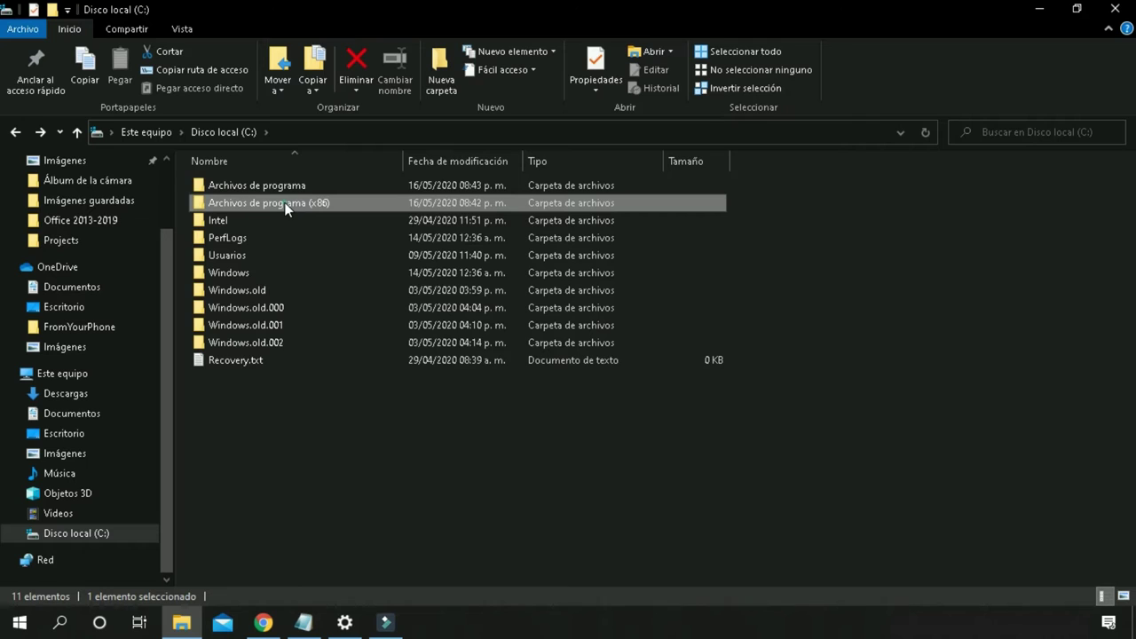
double_click(286, 206)
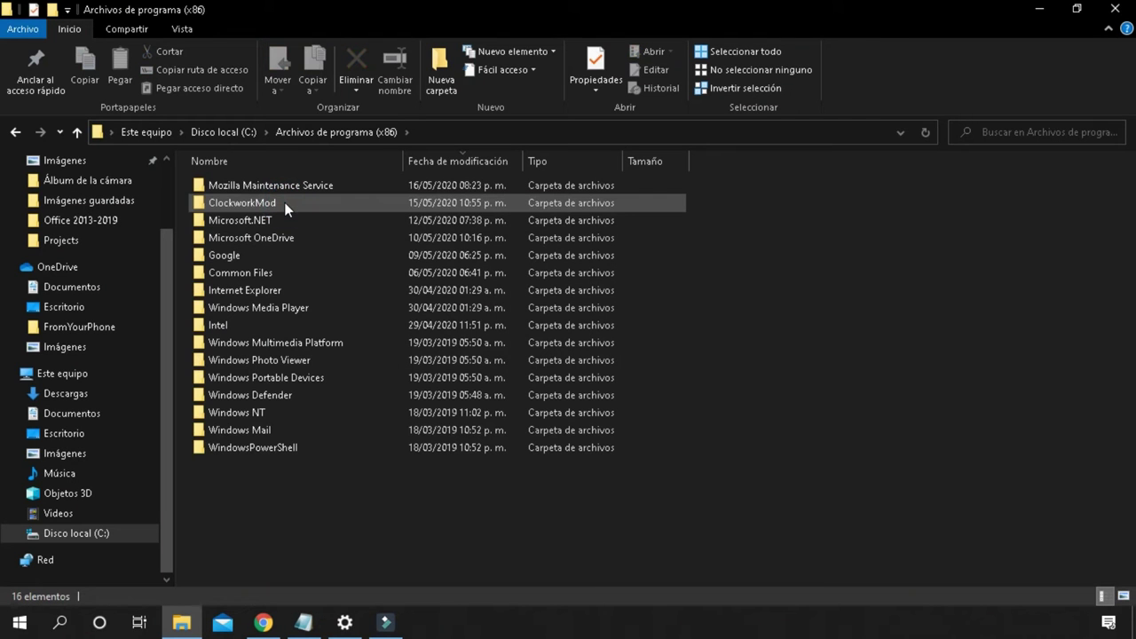
double_click(236, 183)
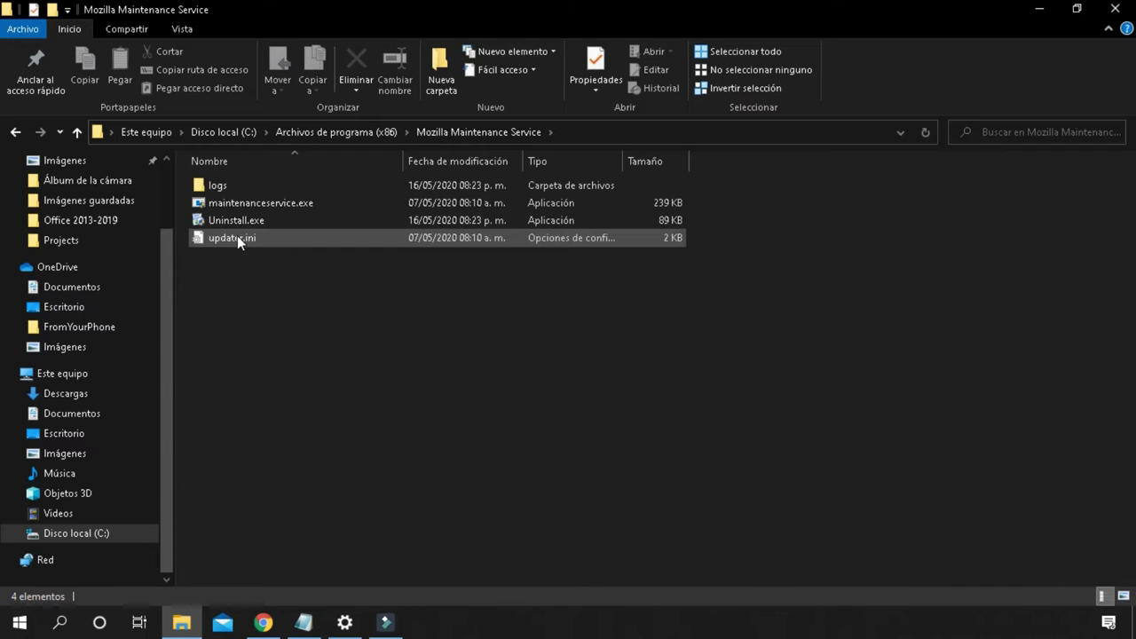
mouse_move(234, 239)
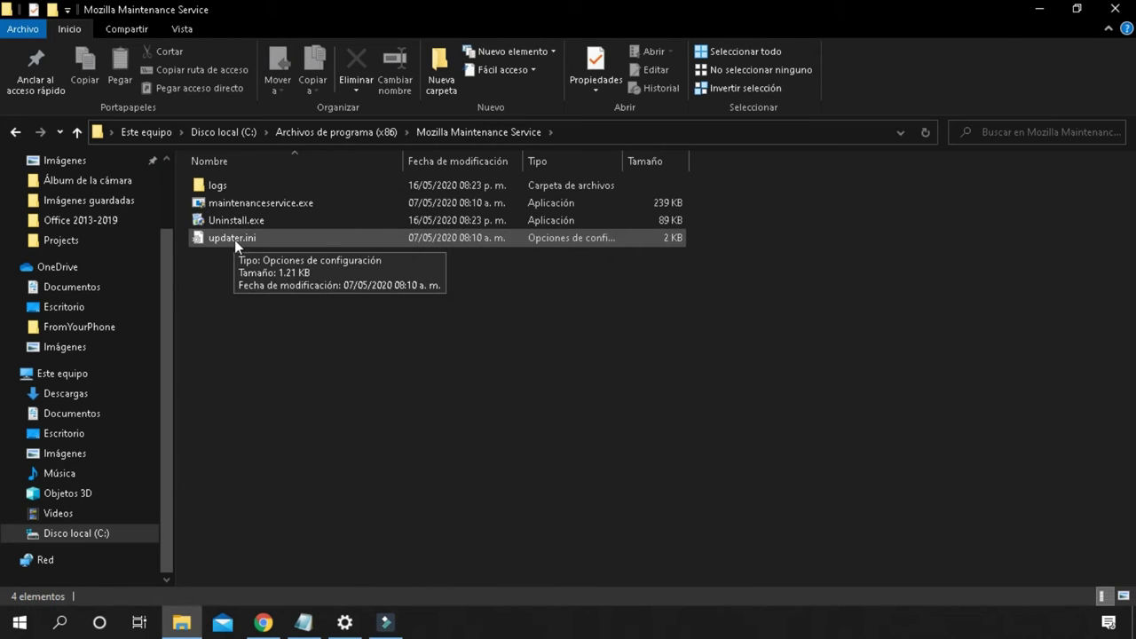
click(18, 133)
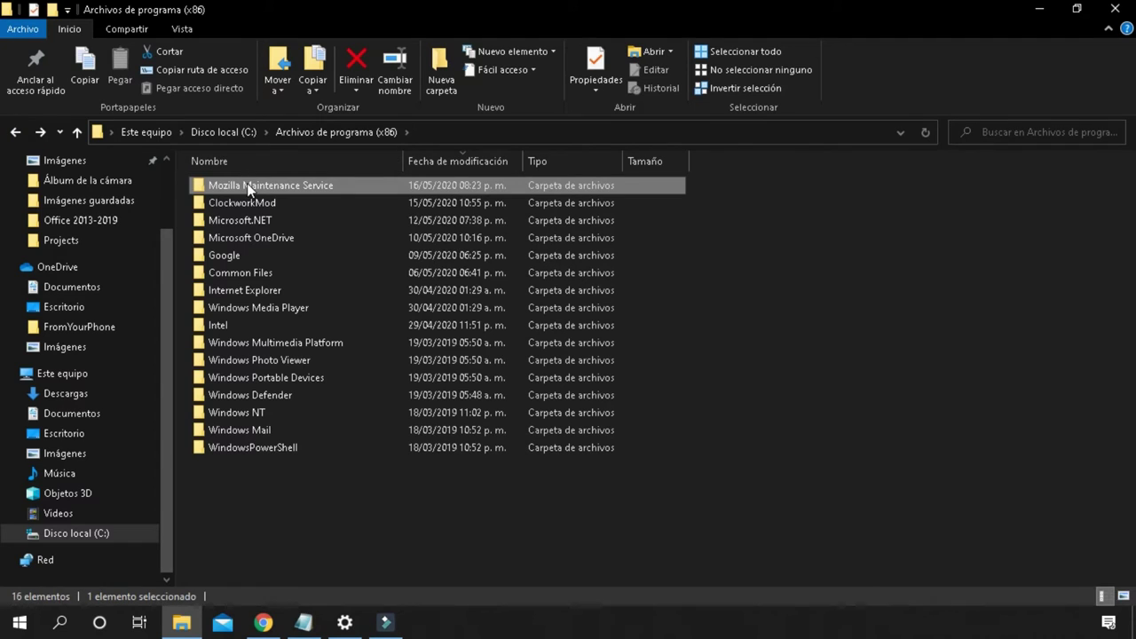
right_click(246, 182)
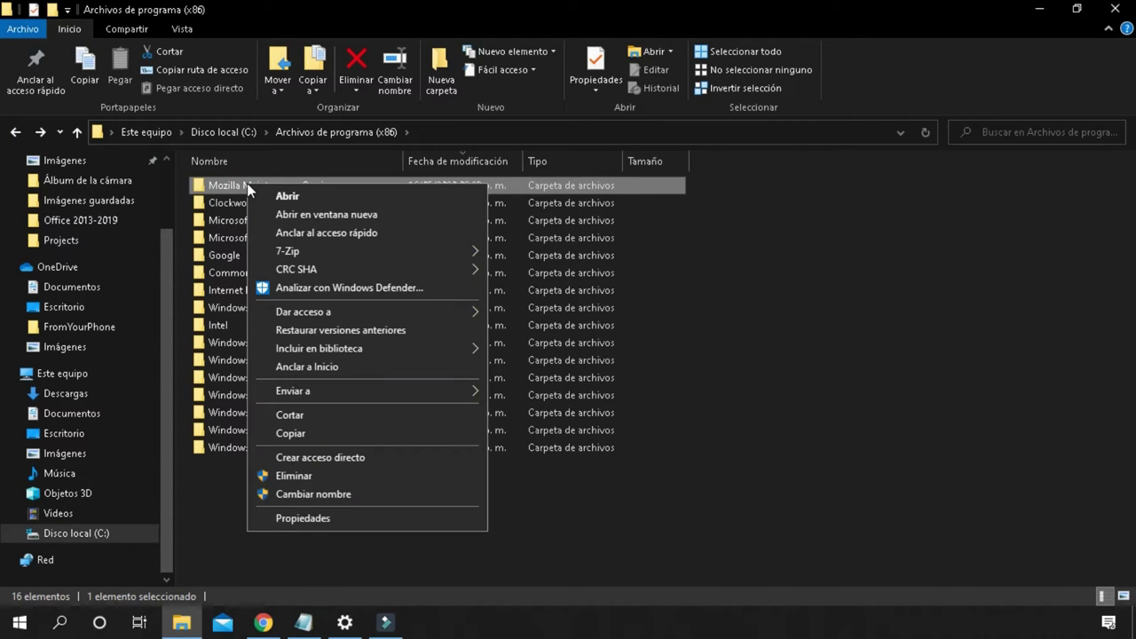
click(309, 479)
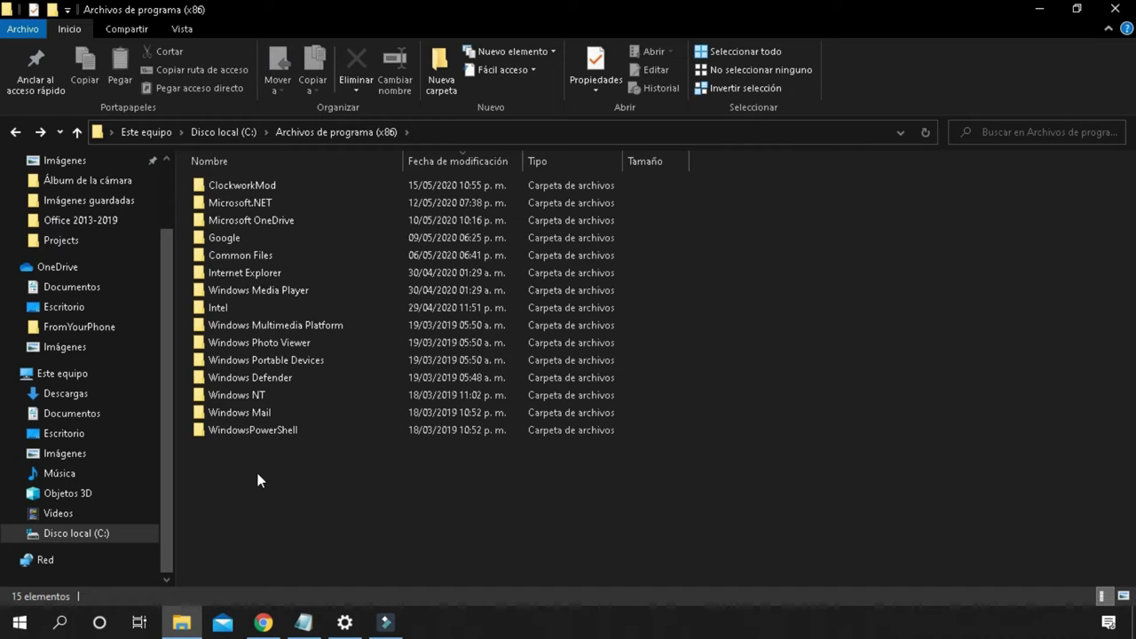
Go to the %AppData% location through the folder path and open the Roaming folder
click(14, 132)
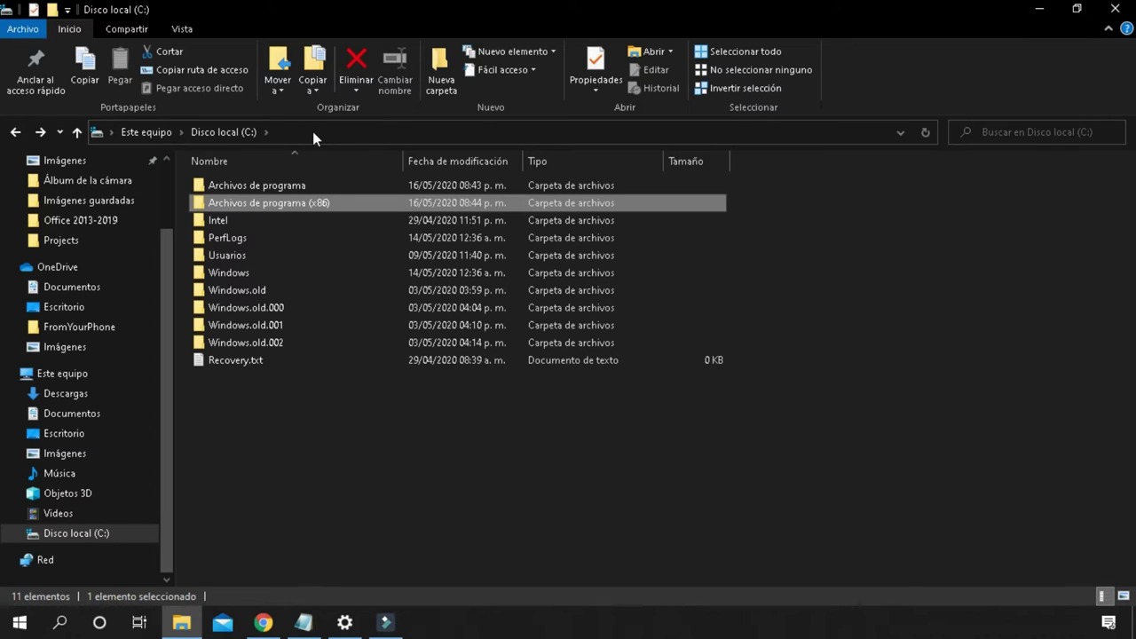
click(312, 131)
text(%A)
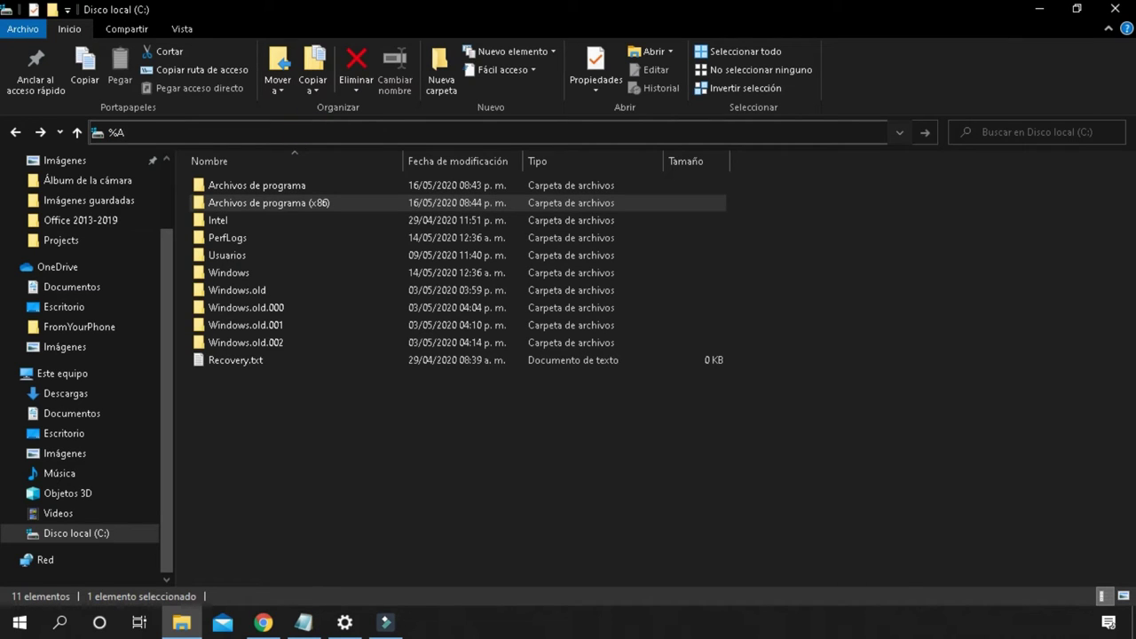
text(pp)
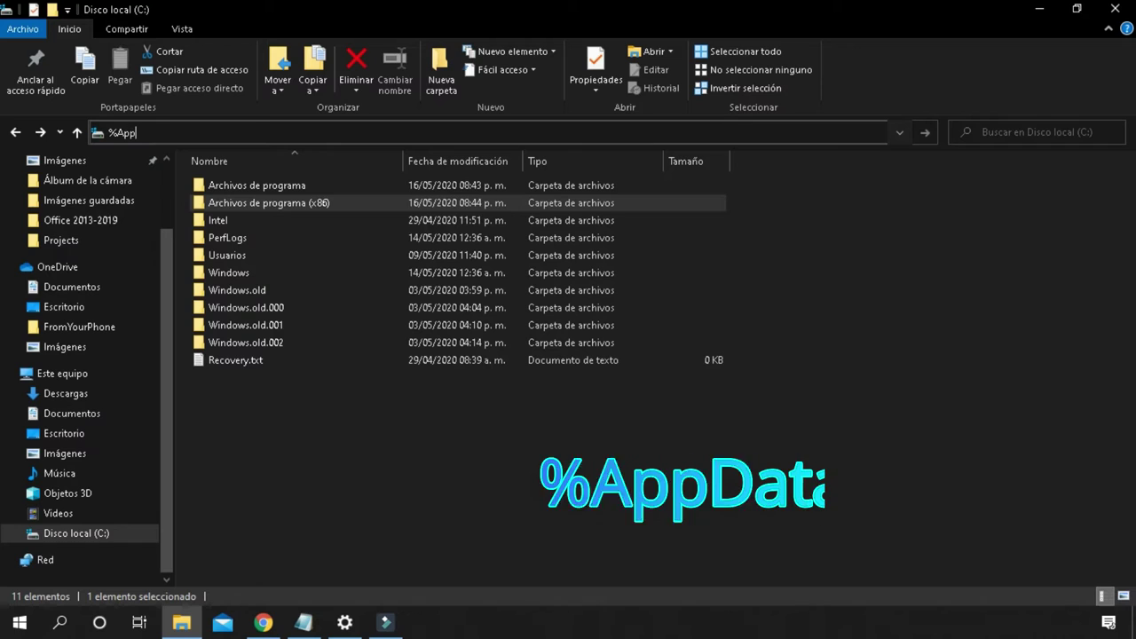
text(Data)
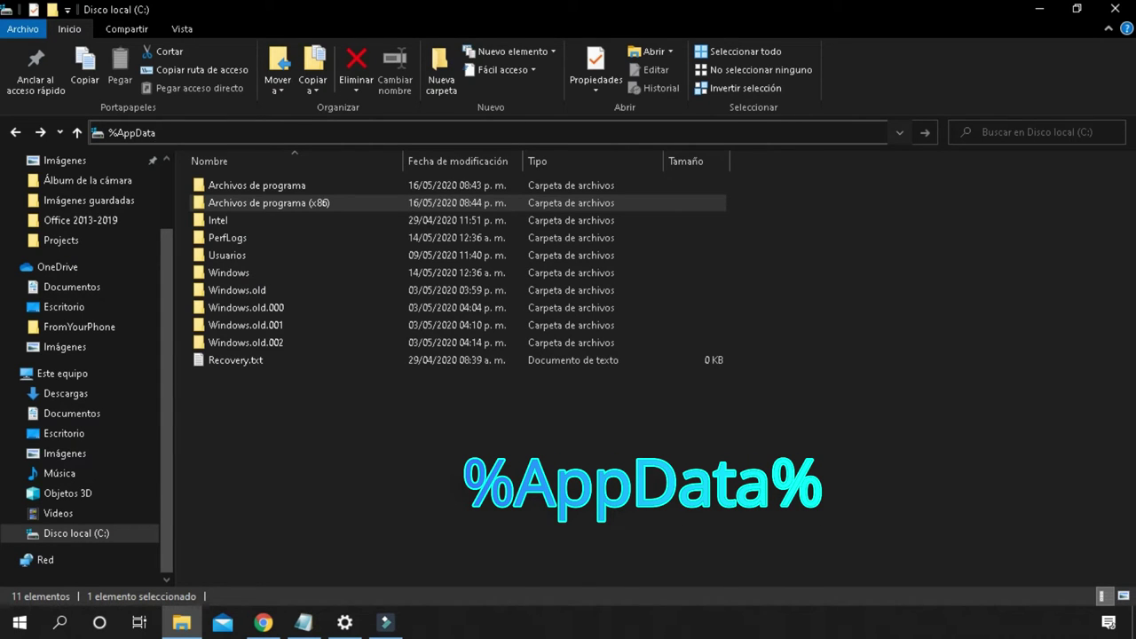
text(%)
key(Return)
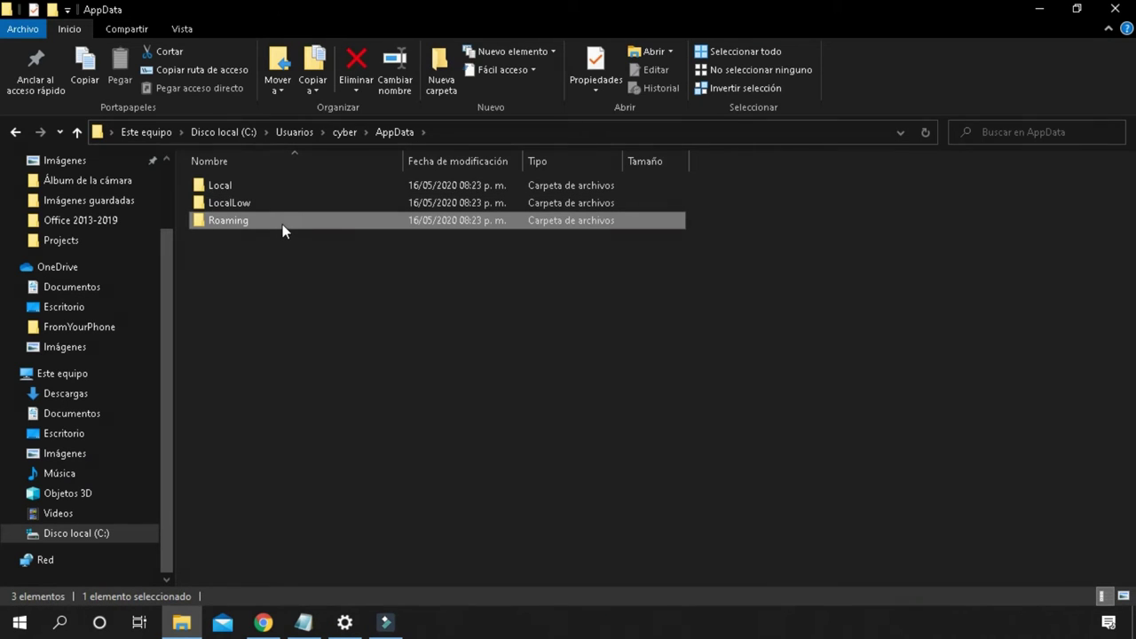
double_click(233, 223)
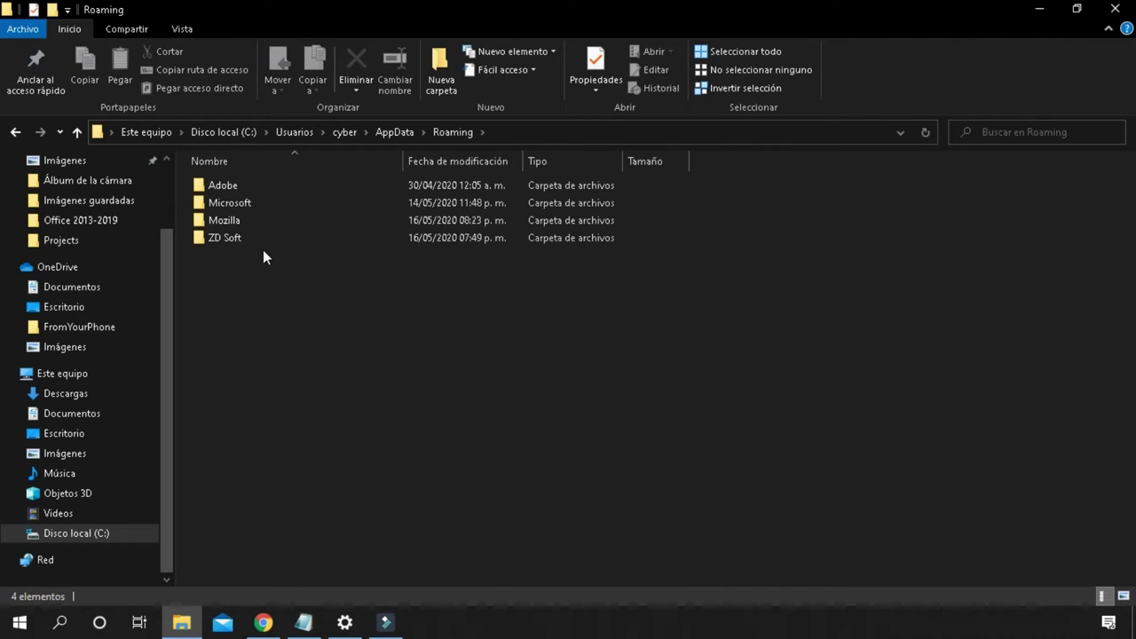
Delete the leftover Mozilla and ZD Soft folders together from the Roaming folder
drag(262, 250, 220, 223)
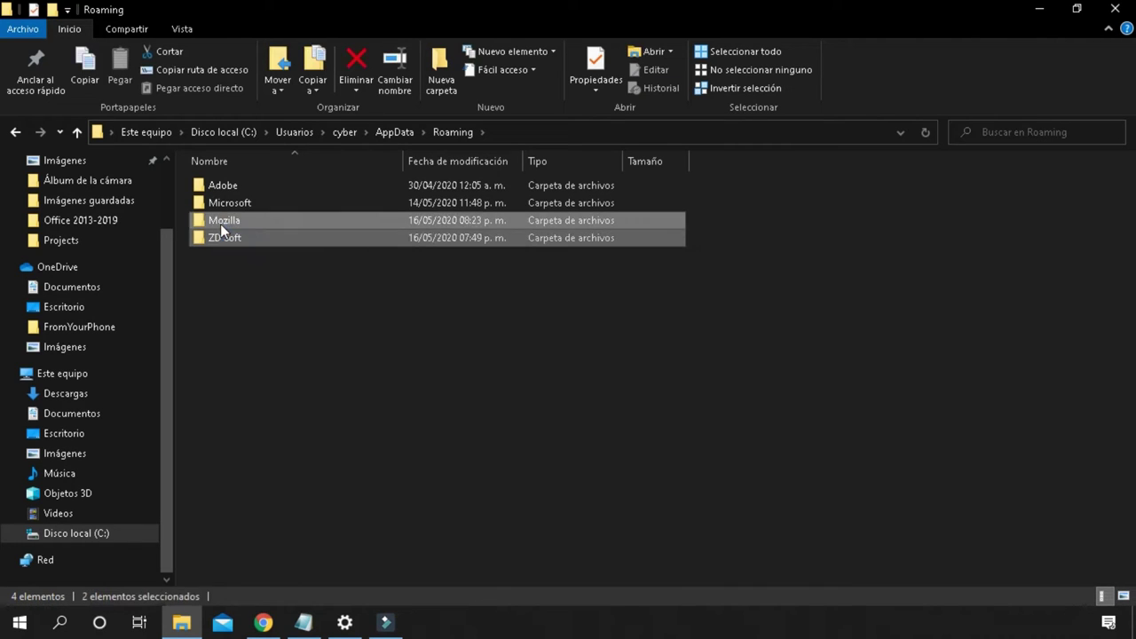
right_click(220, 224)
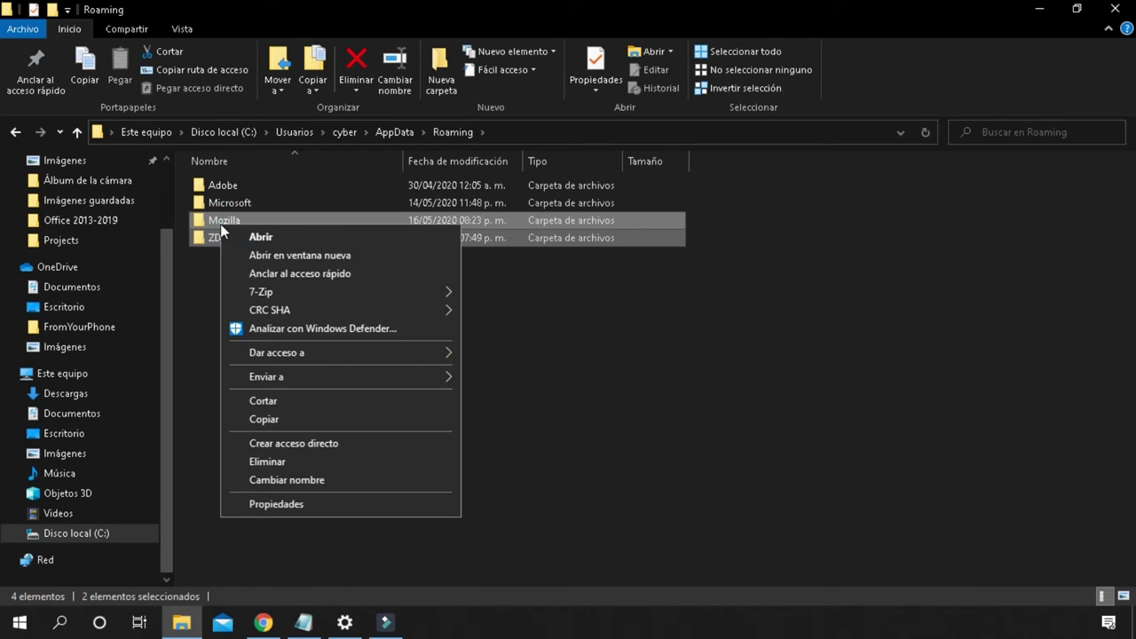
click(313, 463)
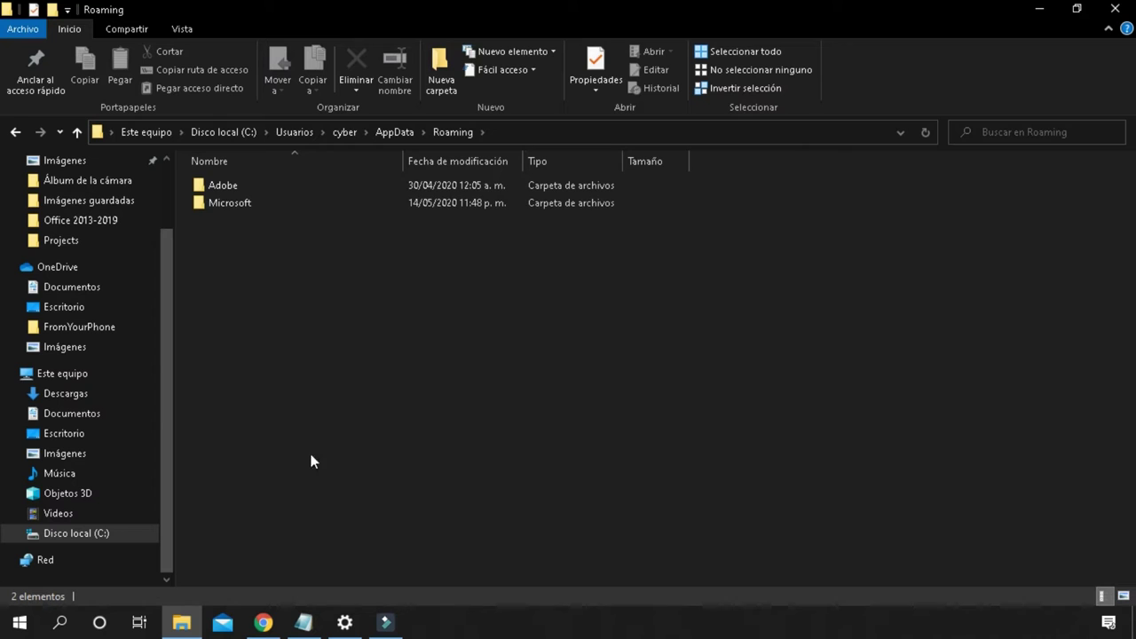
Go up to AppData, open the Local folder and delete its leftover Mozilla folder
click(394, 140)
double_click(249, 186)
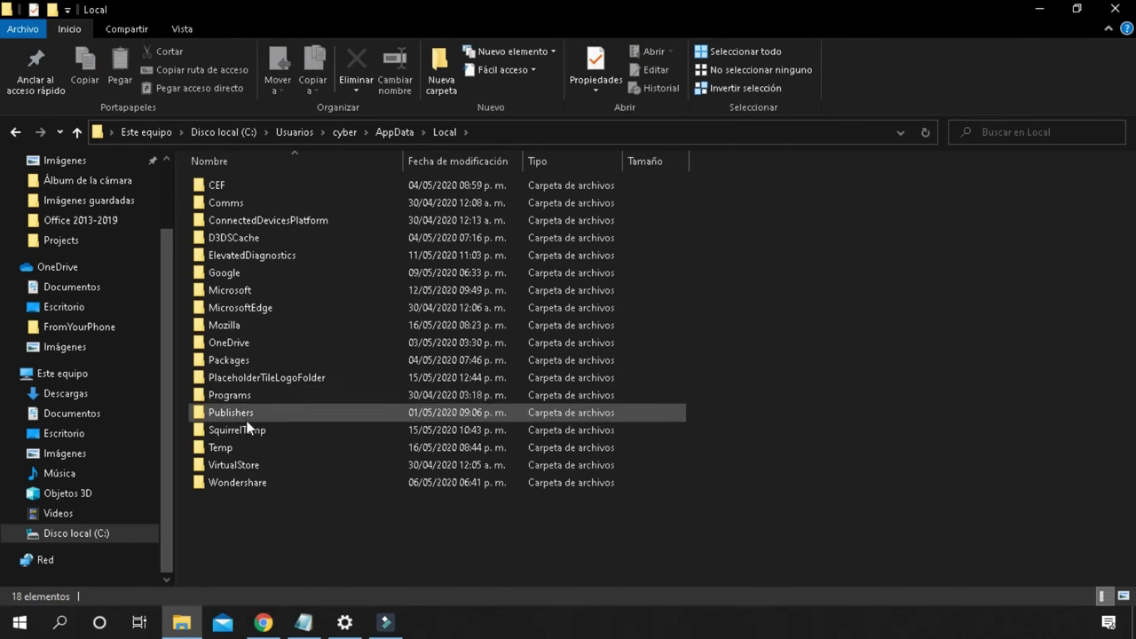
click(246, 328)
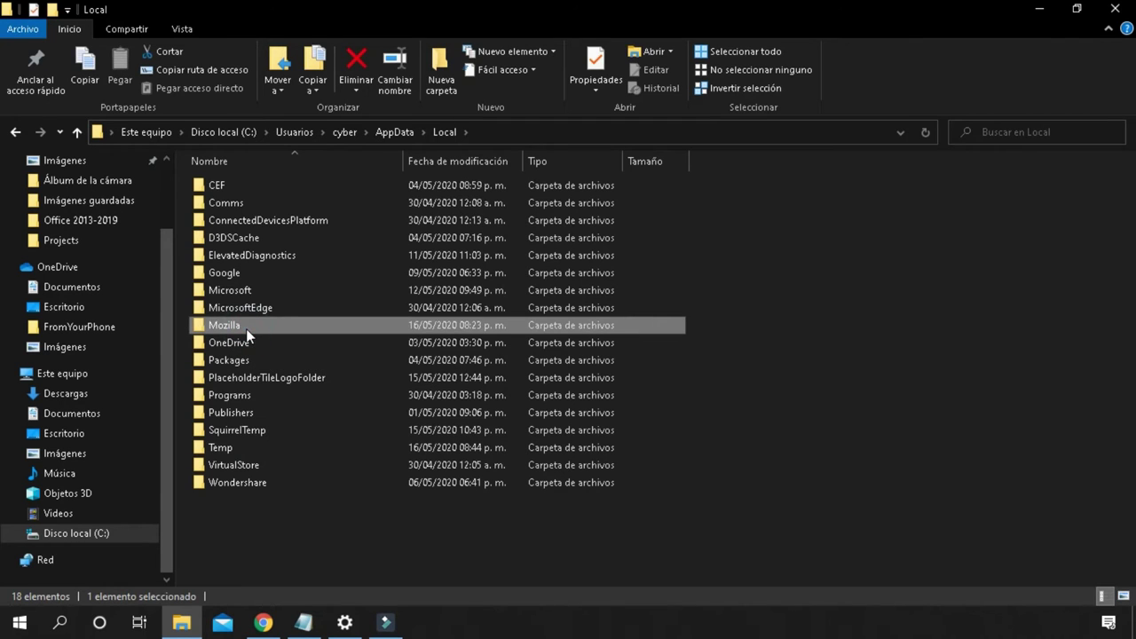
right_click(246, 328)
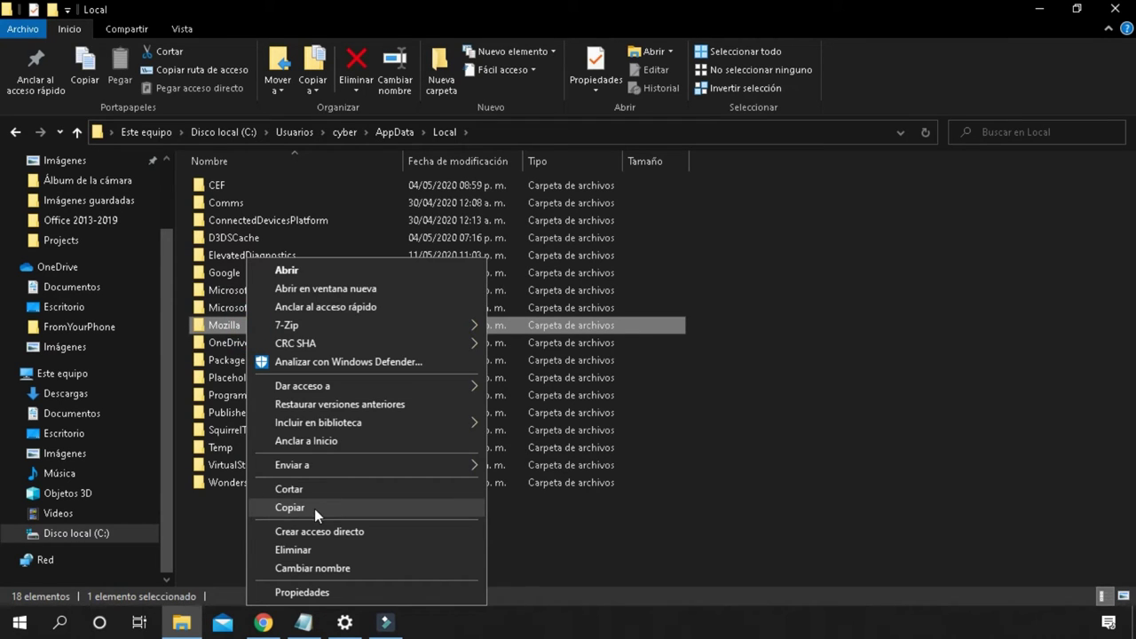
click(323, 548)
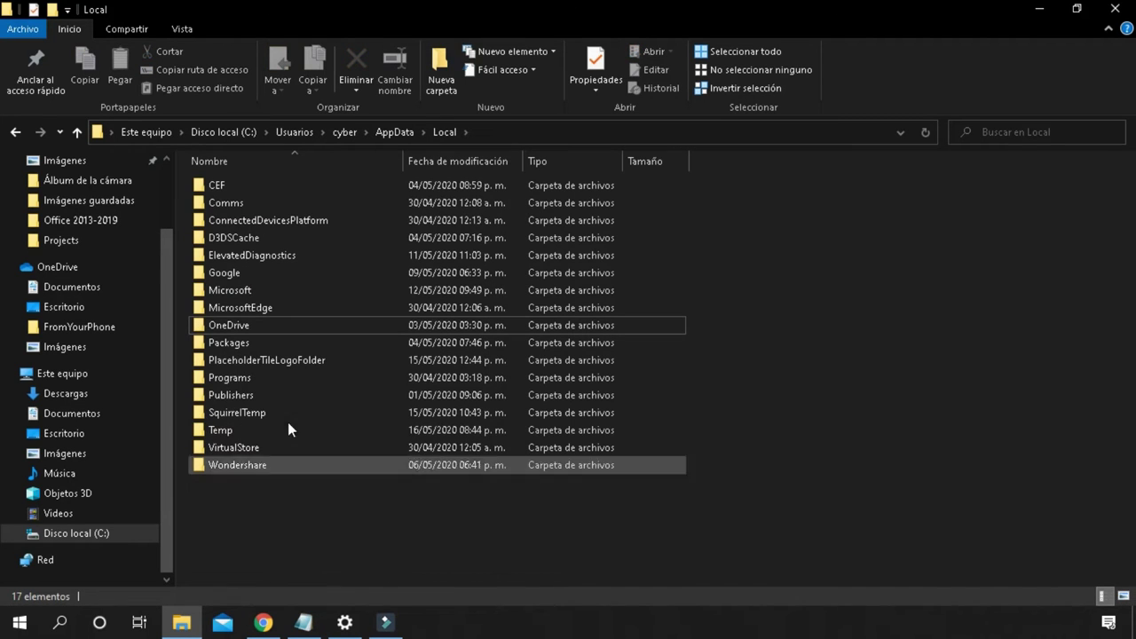
mouse_move(266, 215)
Delete the leftover Mozilla folder from AppData's LocalLow folder and close the File Explorer window
click(16, 131)
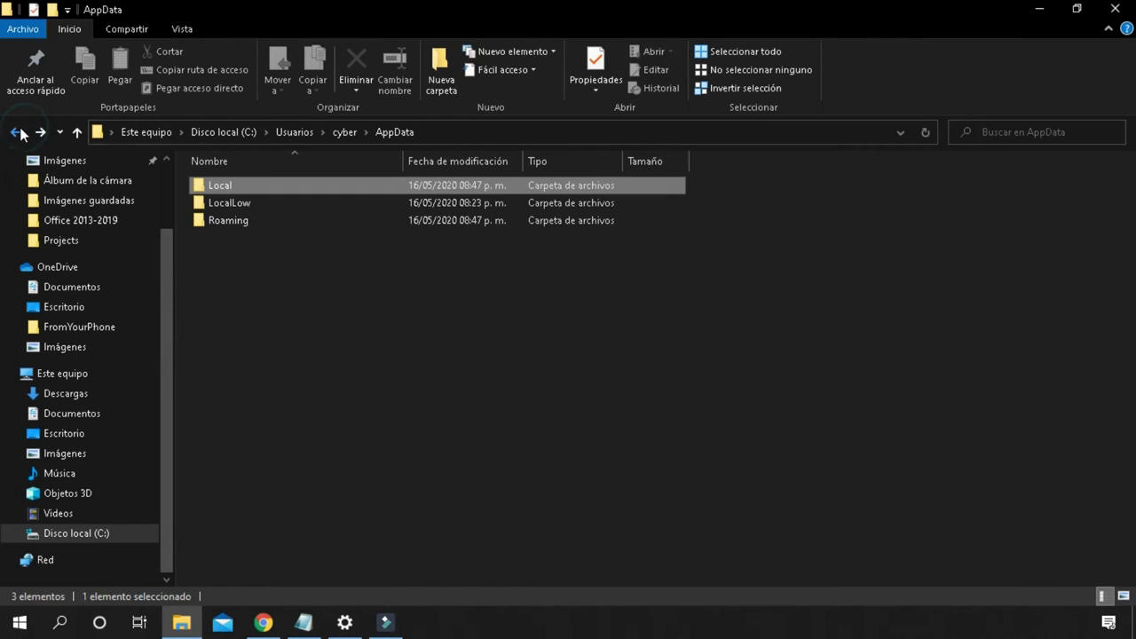
click(248, 205)
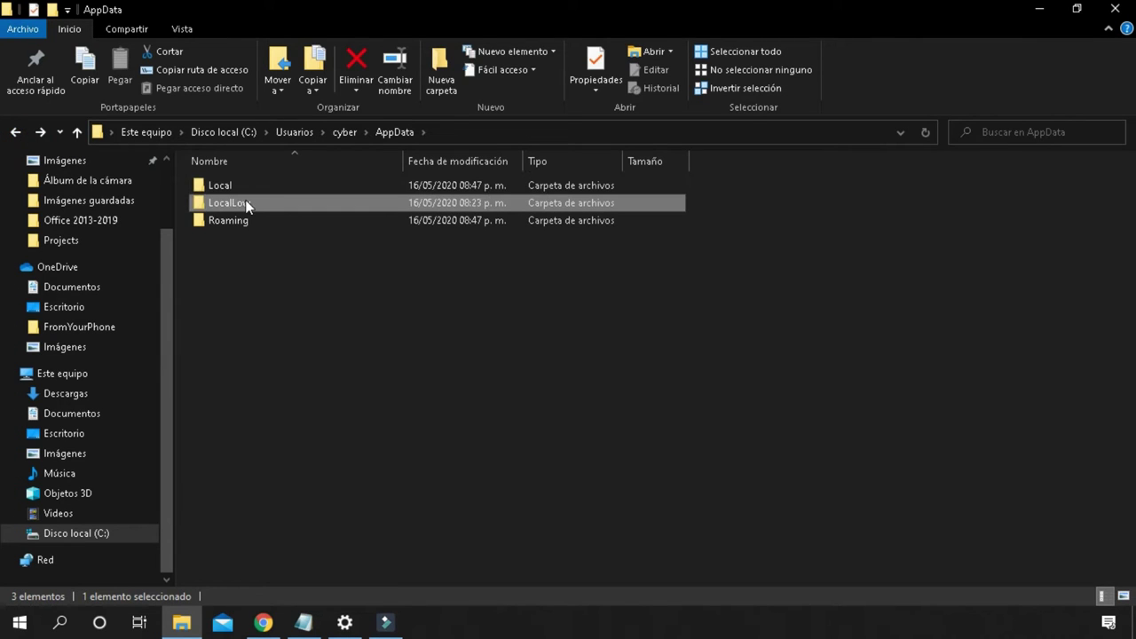
double_click(247, 203)
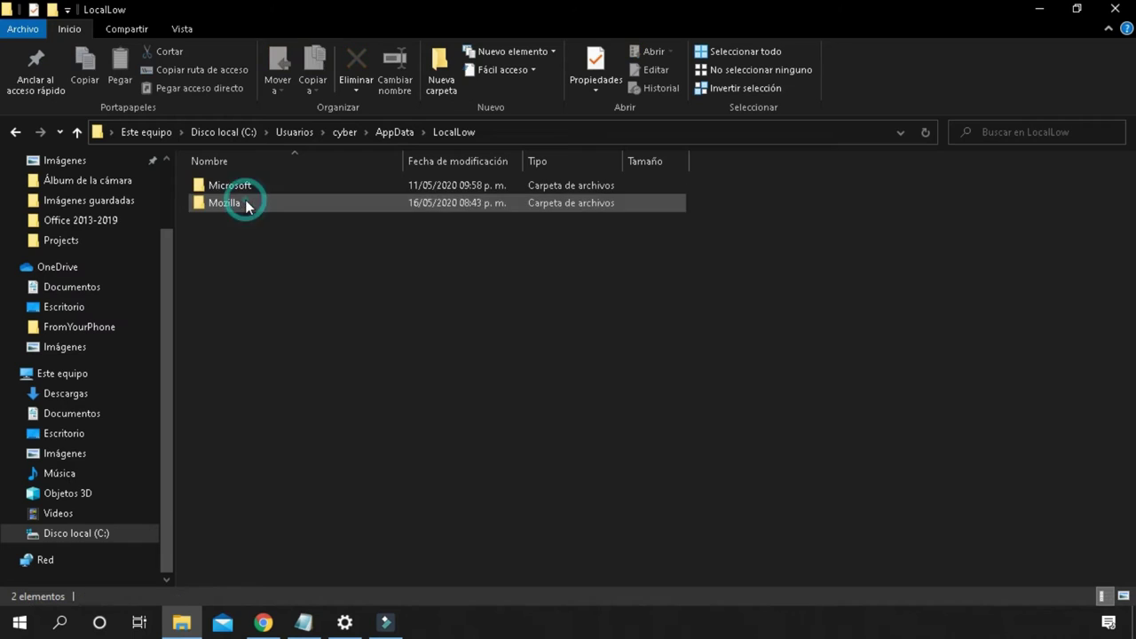
right_click(243, 203)
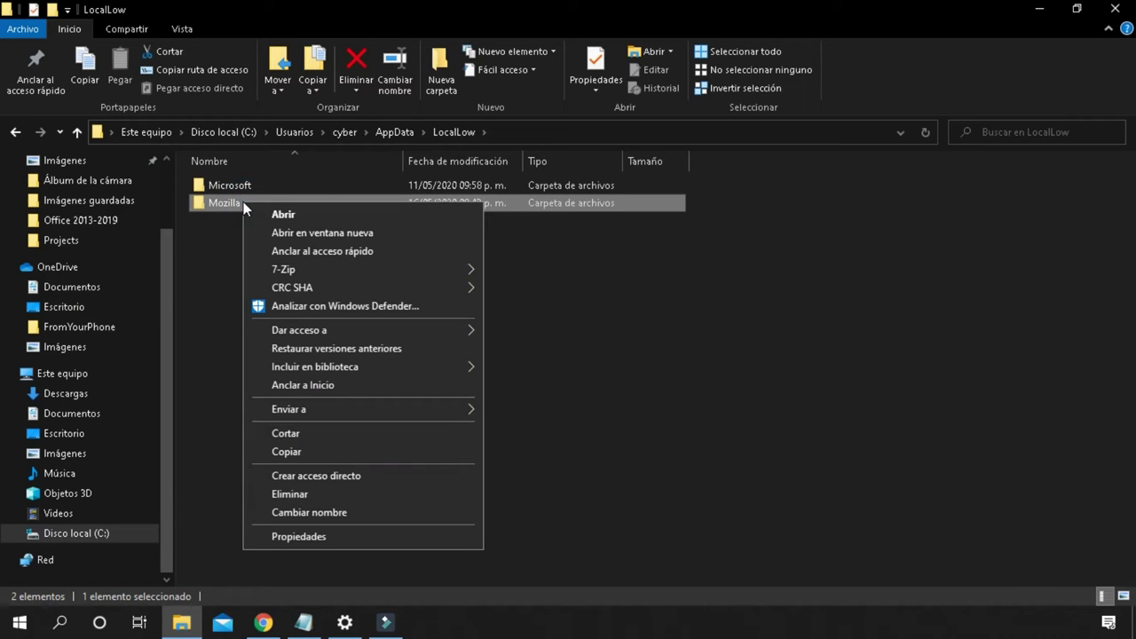
click(341, 501)
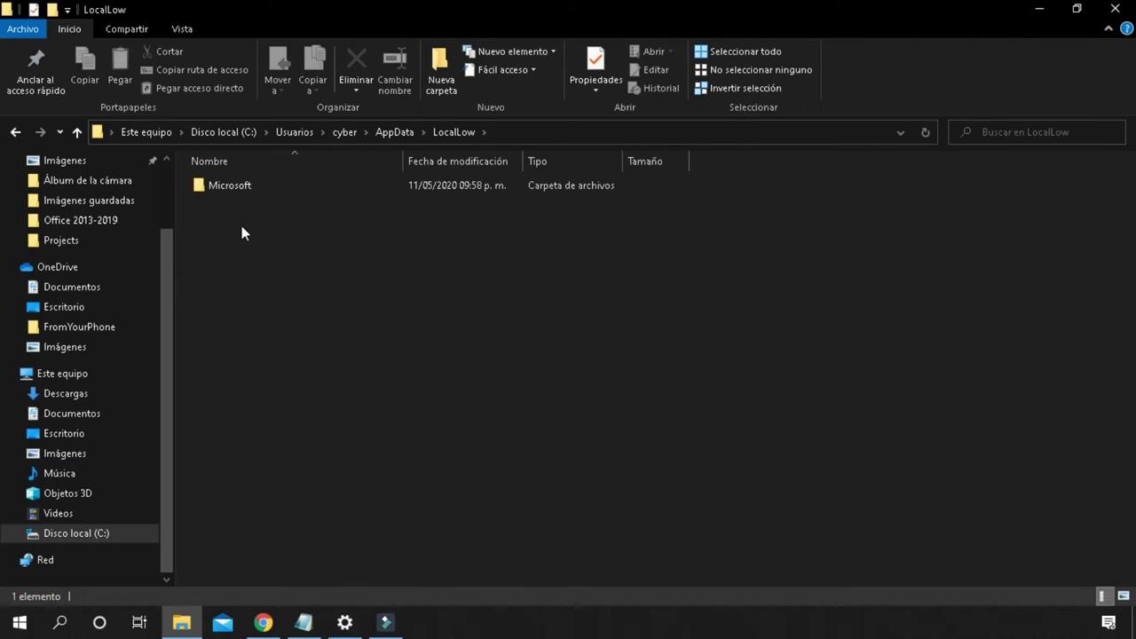
click(15, 131)
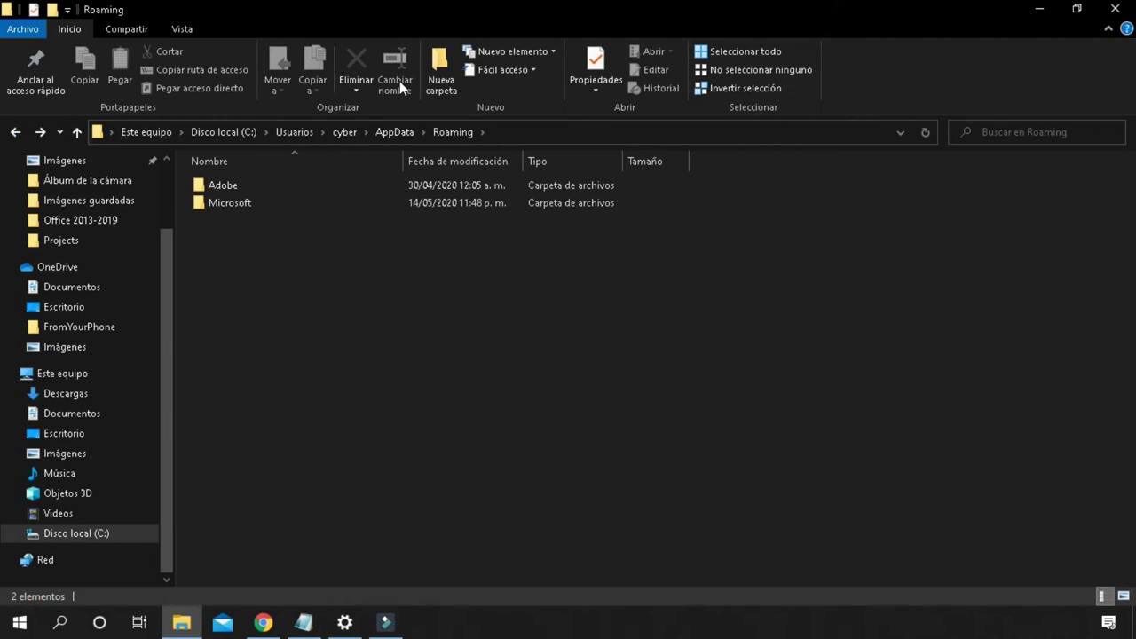
click(1116, 8)
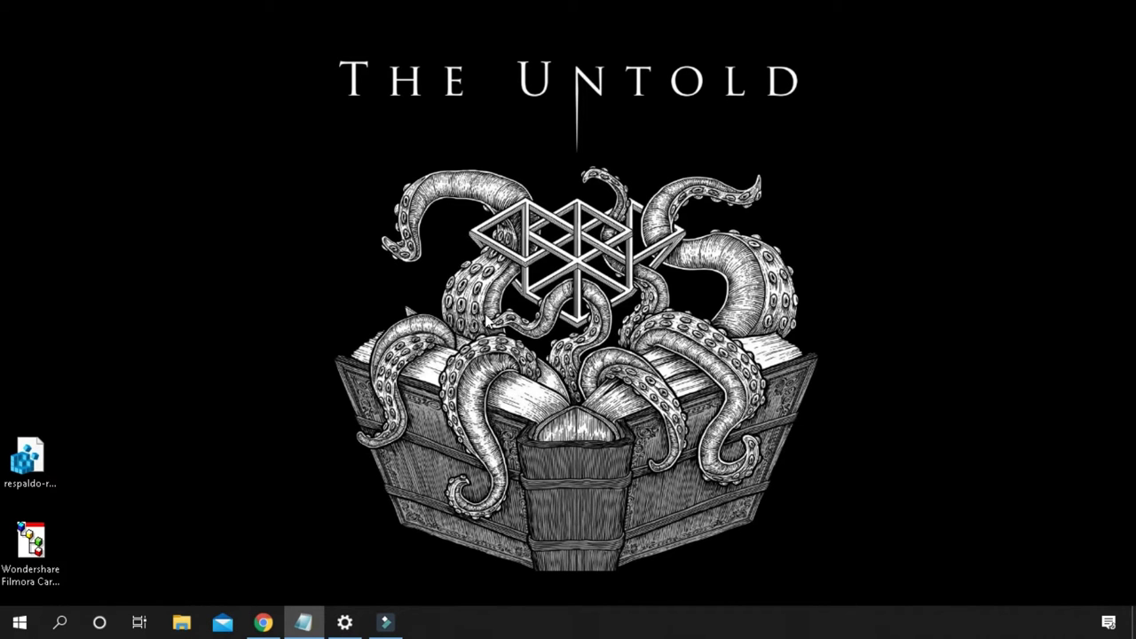
Open the Registry Editor by running the regedit command from the Run dialog
key(super+r)
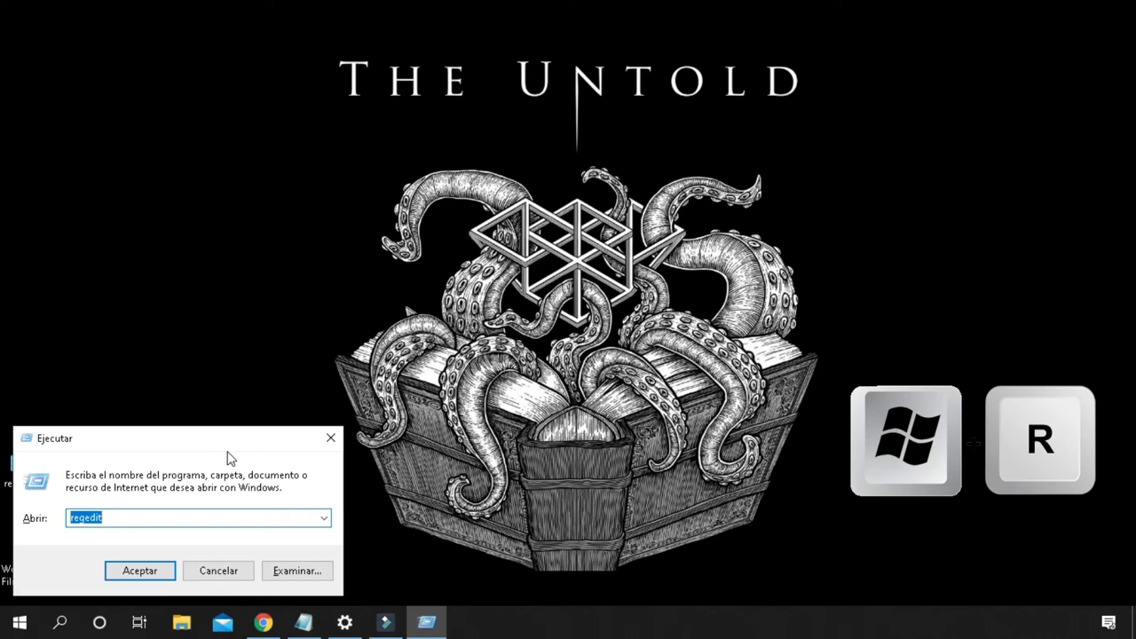
click(115, 517)
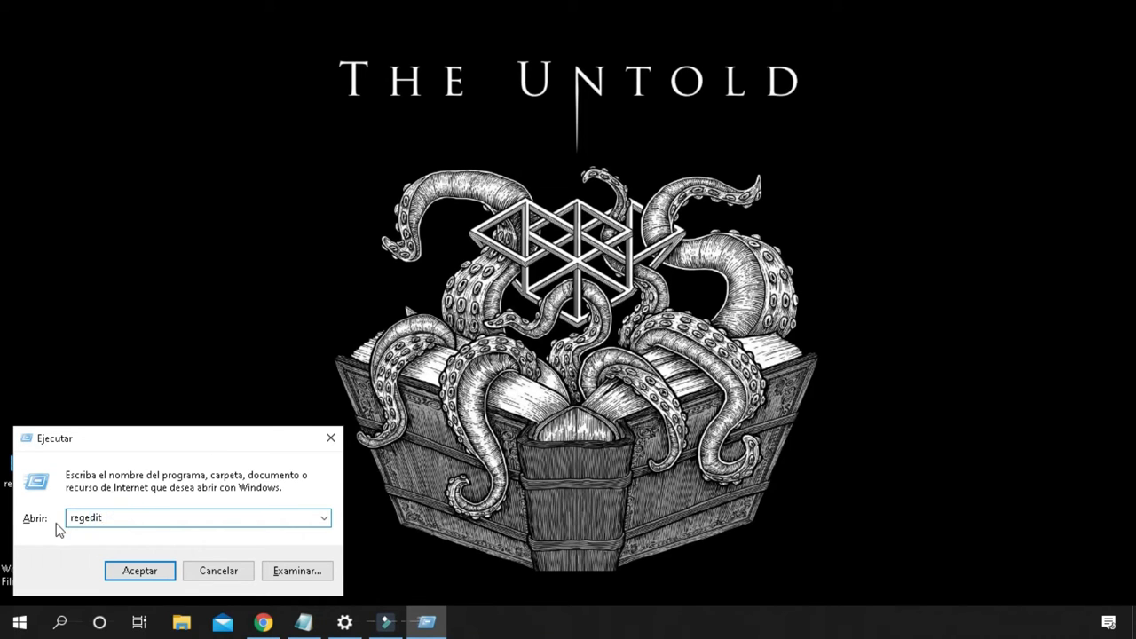
double_click(104, 518)
click(114, 517)
click(137, 573)
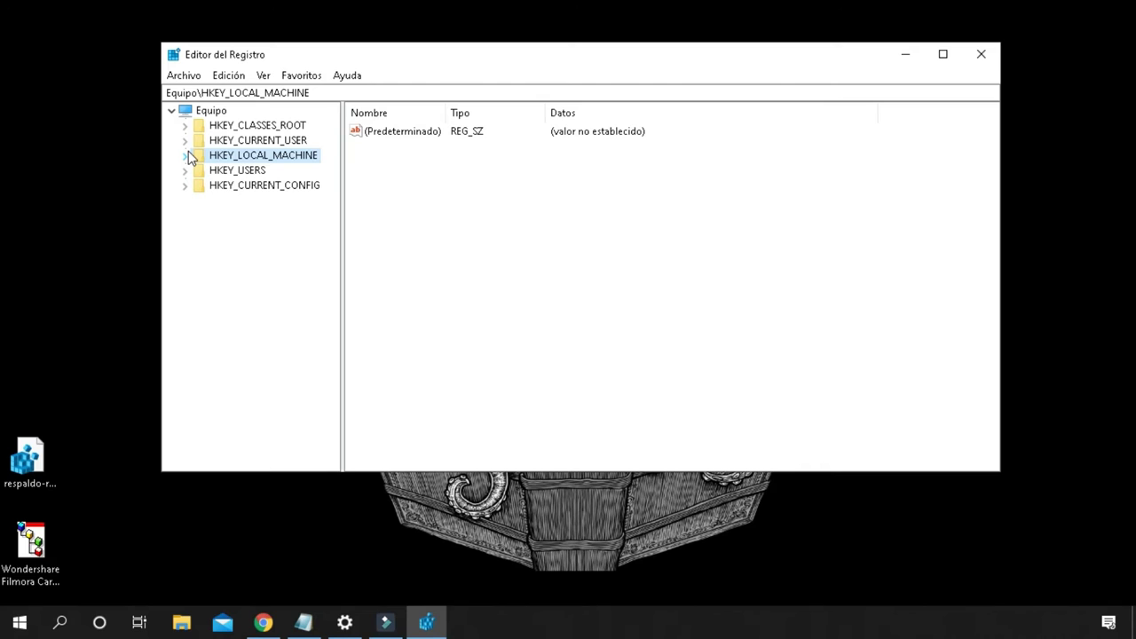
Set up an export of the HKEY_LOCAL_MACHINE branch to Documentos under the file name respaldo-registro, and cancel it without saving
click(184, 76)
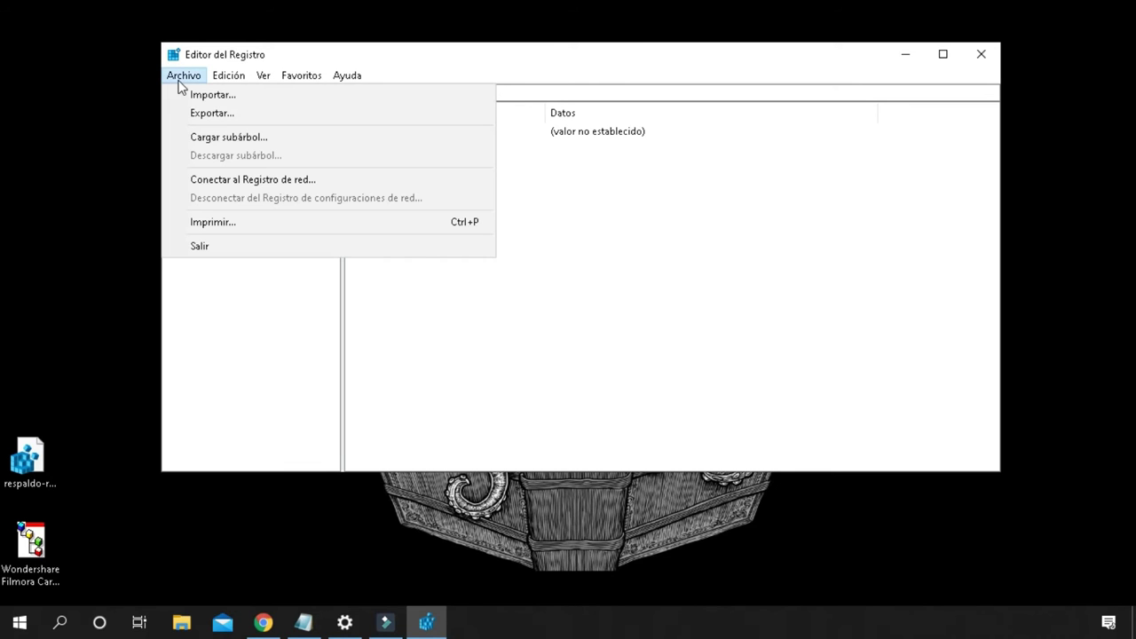
click(213, 113)
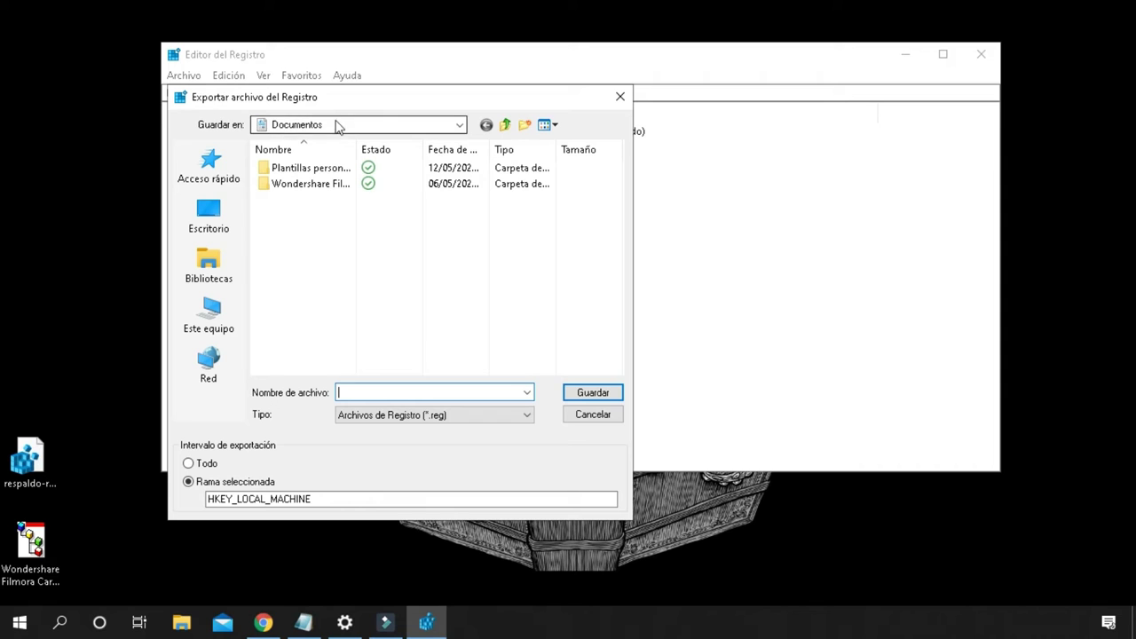
click(461, 128)
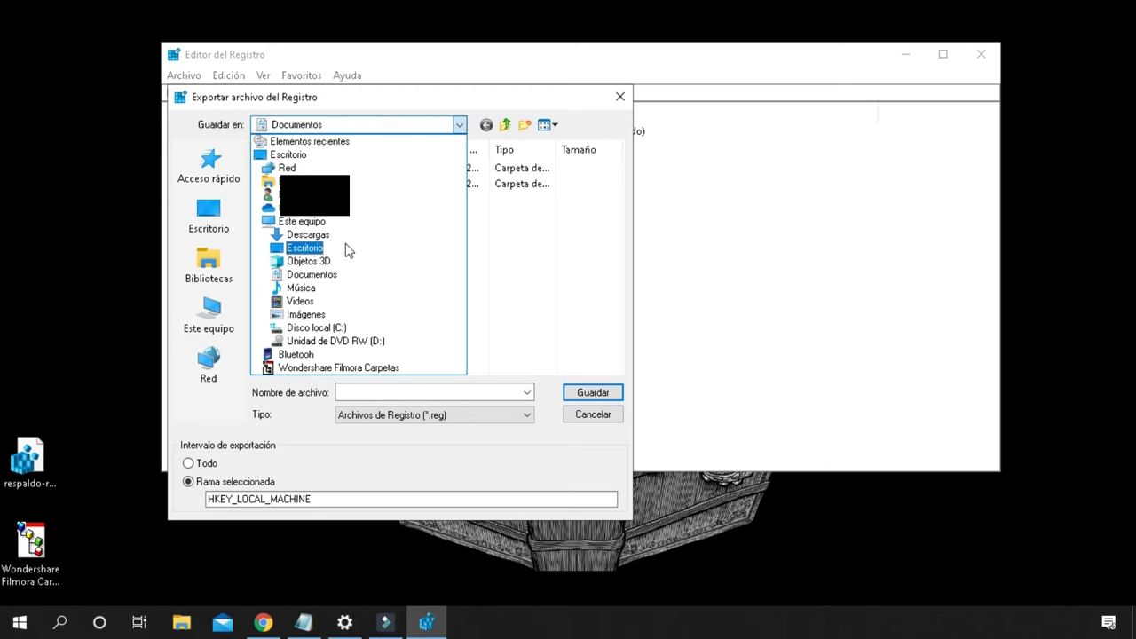
click(461, 124)
click(363, 391)
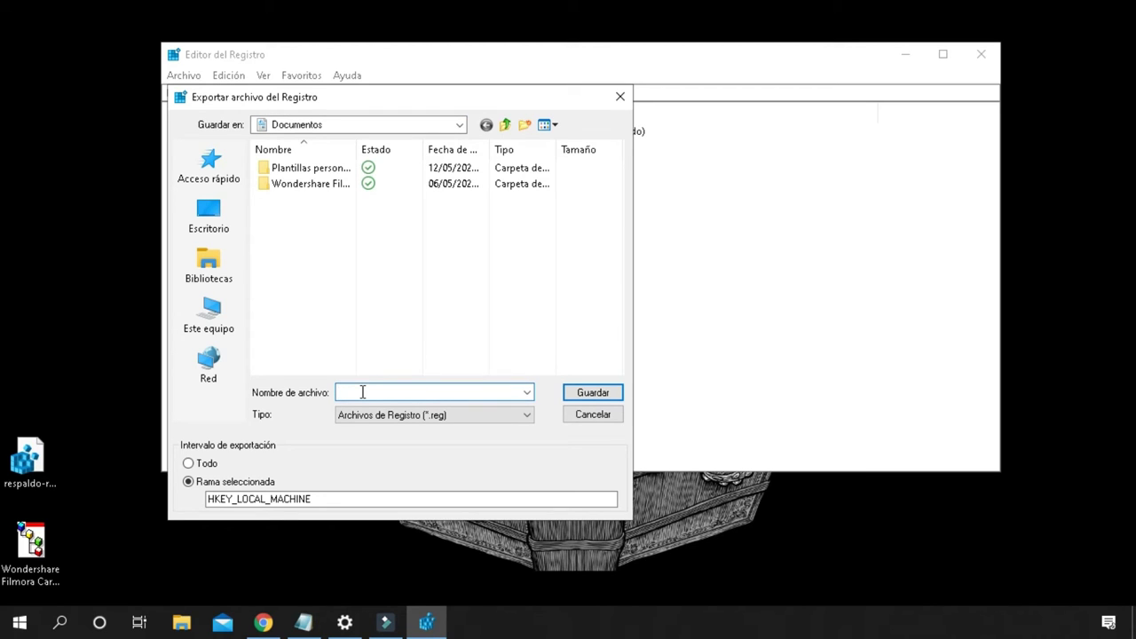
text(respaldo-registro)
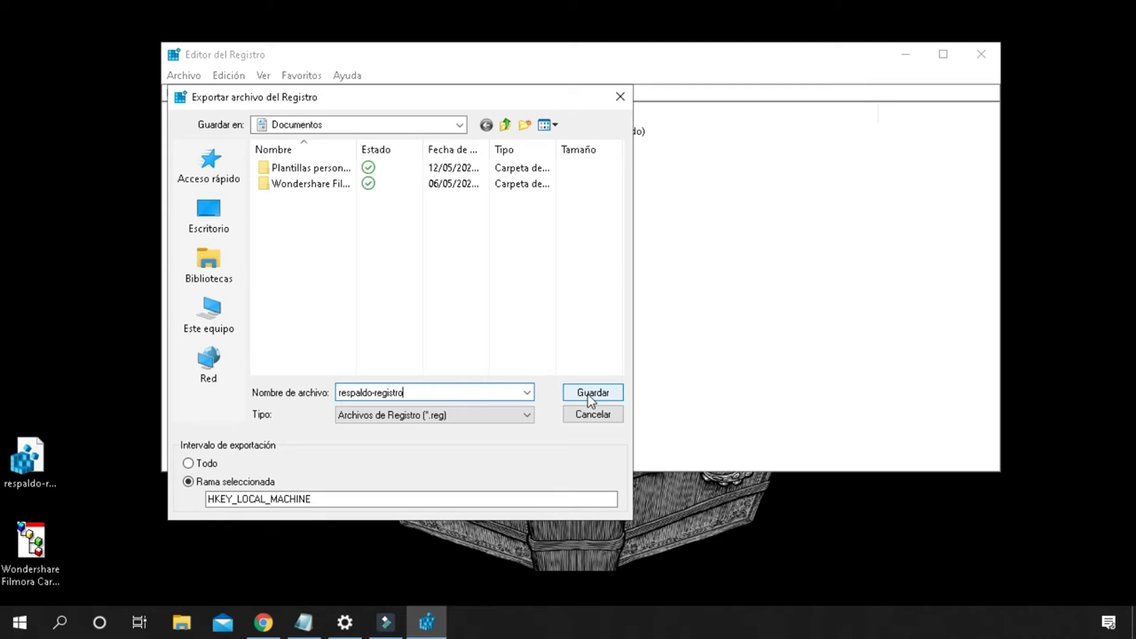
key(BackSpace)
key(BackSpace)
key(BackSpace)
key(BackSpace)
key(BackSpace)
key(BackSpace)
key(BackSpace)
key(BackSpace)
key(BackSpace)
key(BackSpace)
key(BackSpace)
key(BackSpace)
key(BackSpace)
key(BackSpace)
key(BackSpace)
key(BackSpace)
key(BackSpace)
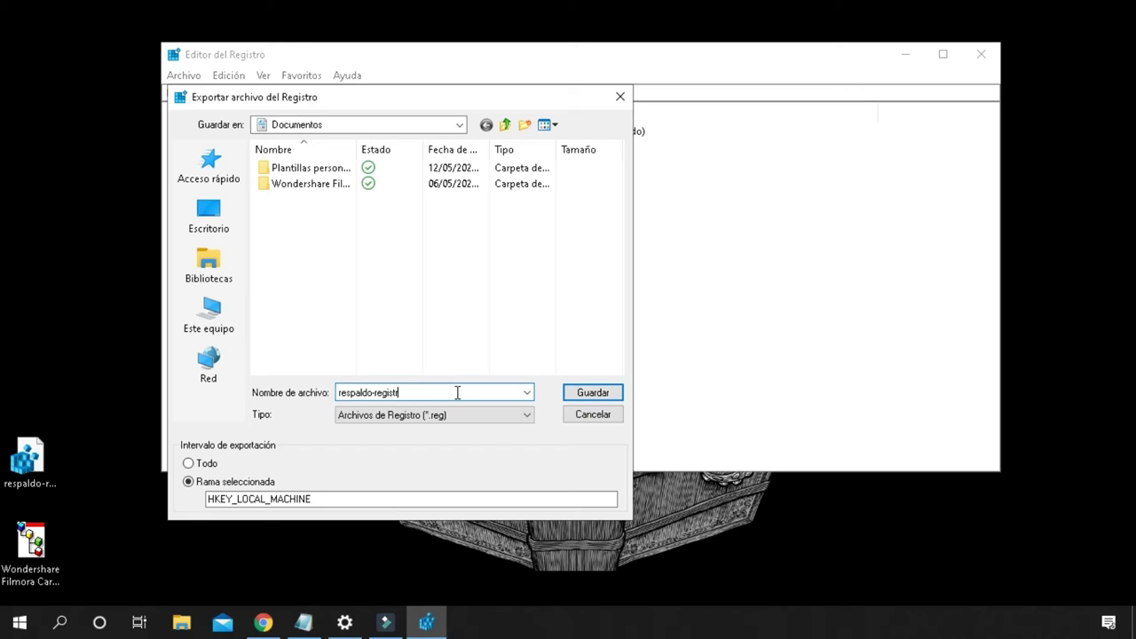
click(619, 97)
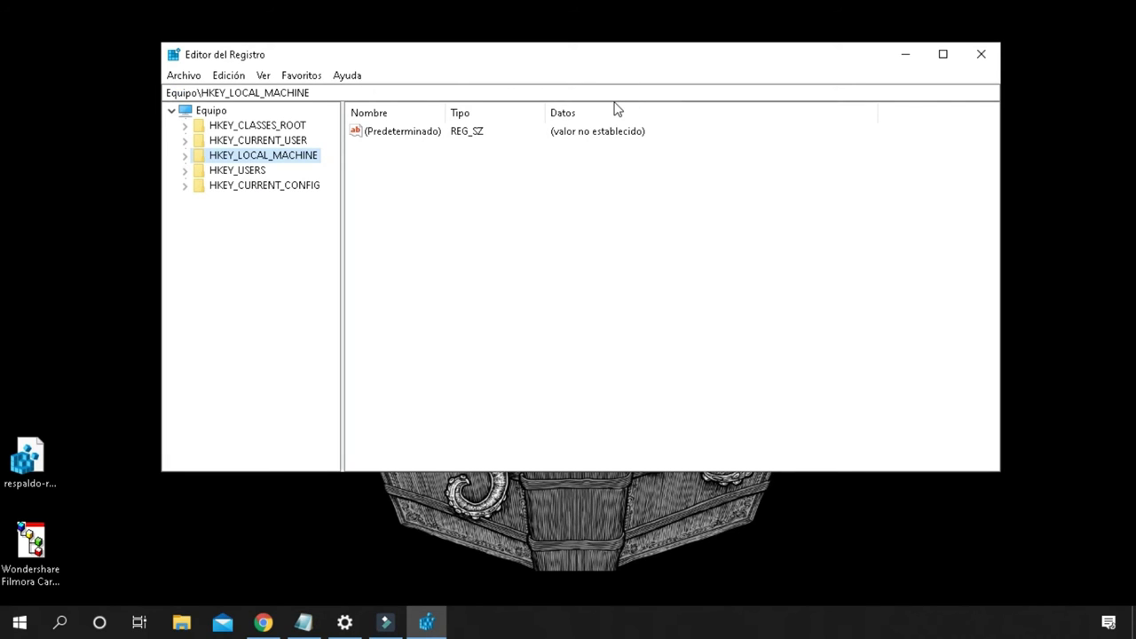
Minimize the Registry Editor, open the respaldo-regedit.reg backup on the desktop and decline adding it to the registry
click(905, 57)
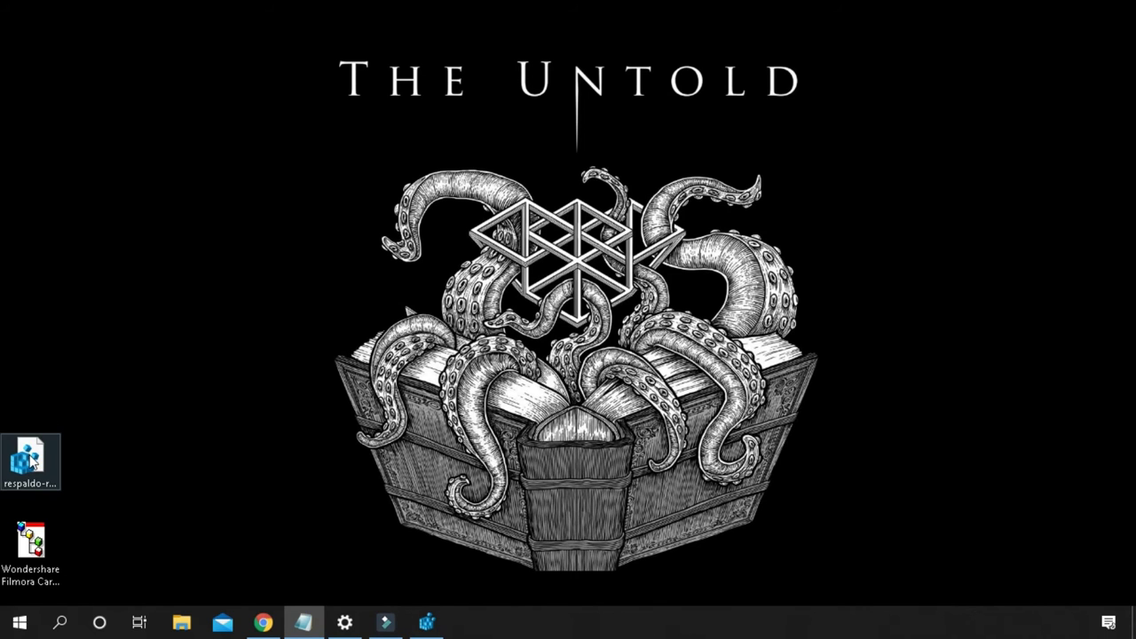
drag(30, 459, 263, 381)
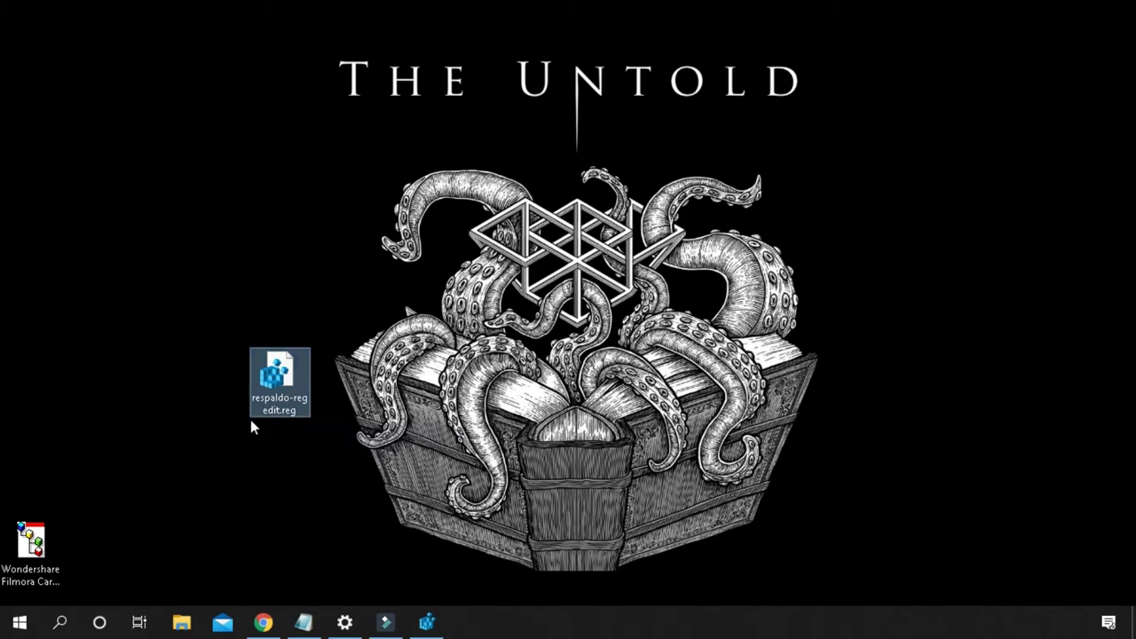
drag(294, 360, 43, 469)
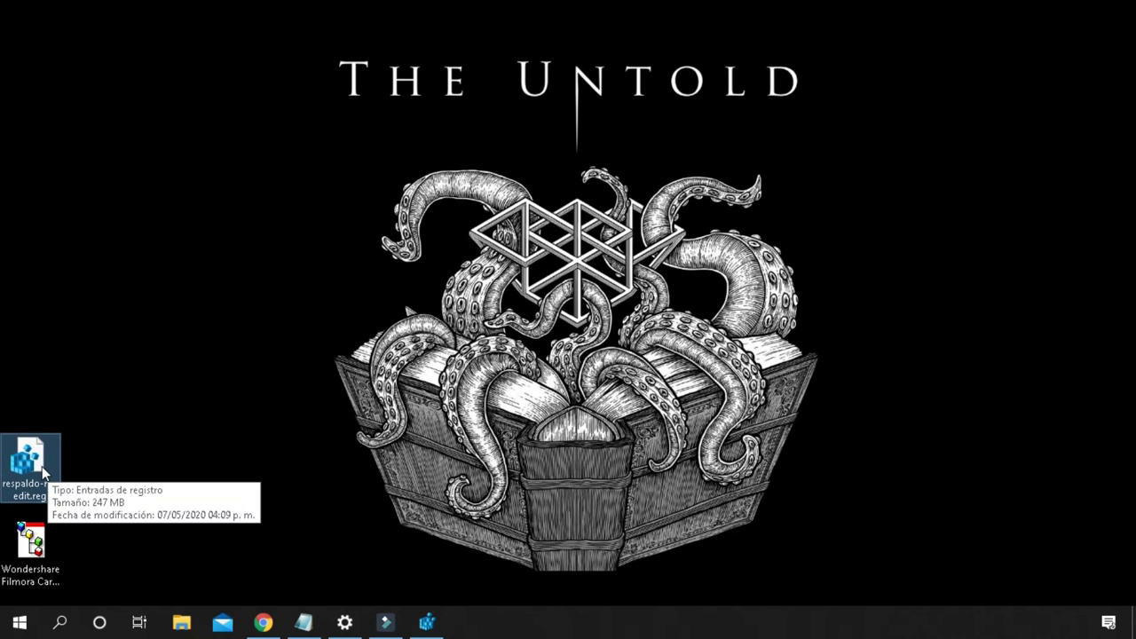
double_click(41, 465)
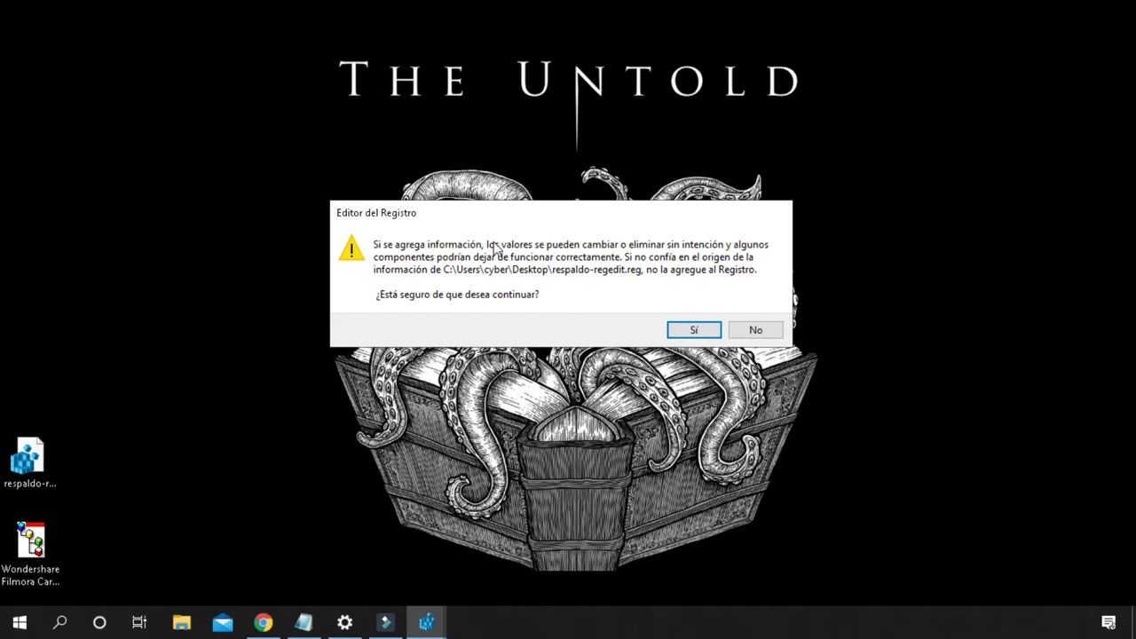
click(759, 331)
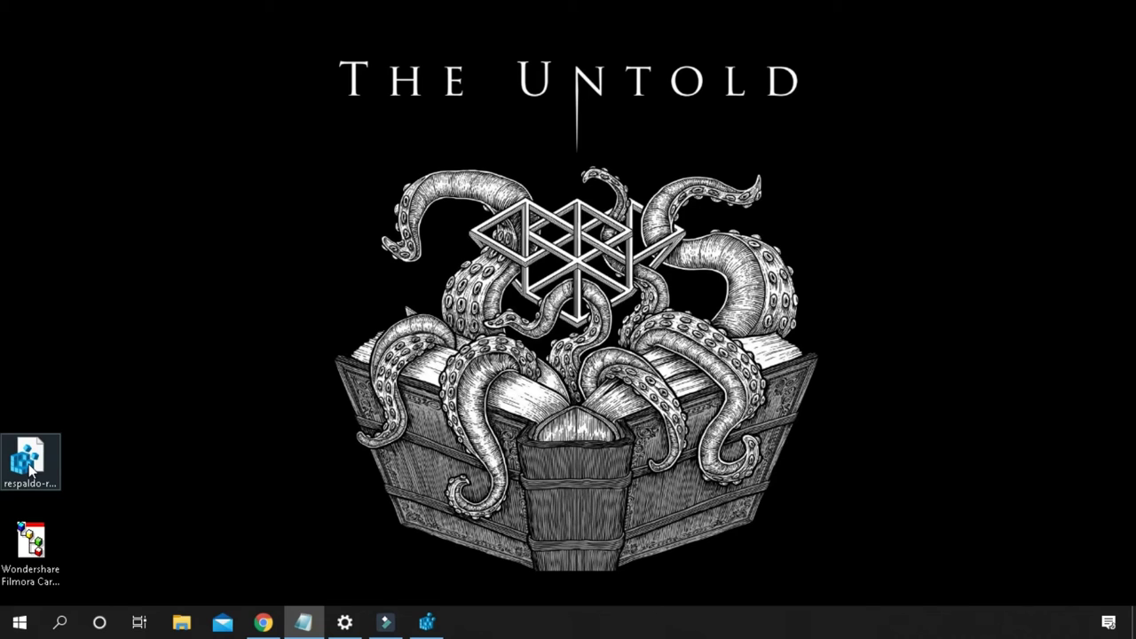
Restore and maximize the Registry Editor, and check the Software key under HKEY_USERS\.DEFAULT for leftover program entries
click(416, 629)
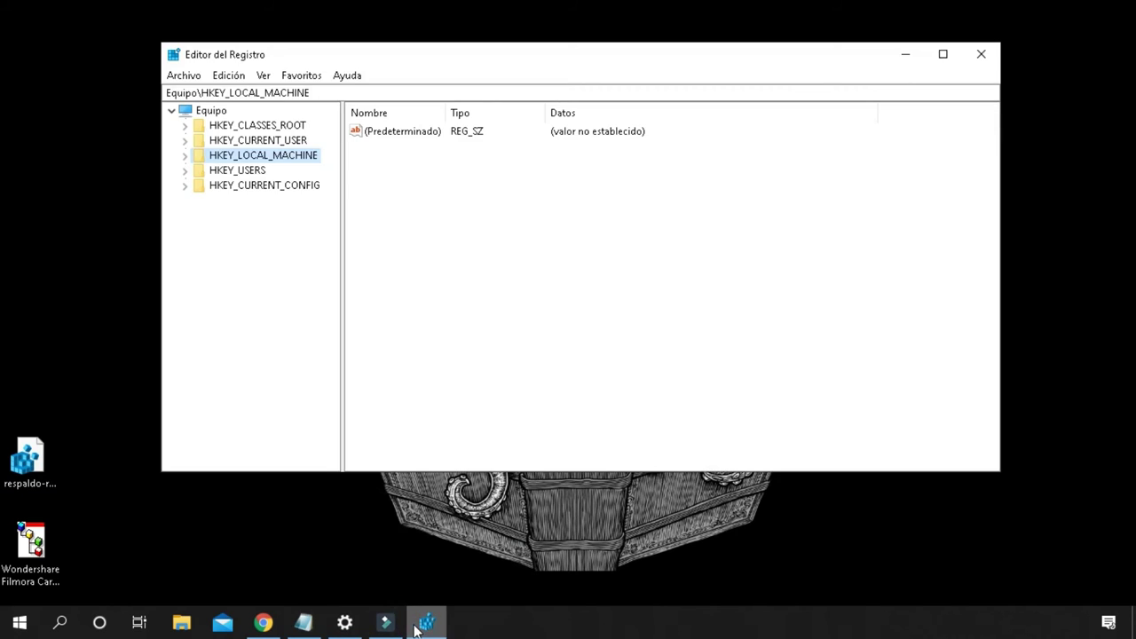
click(943, 54)
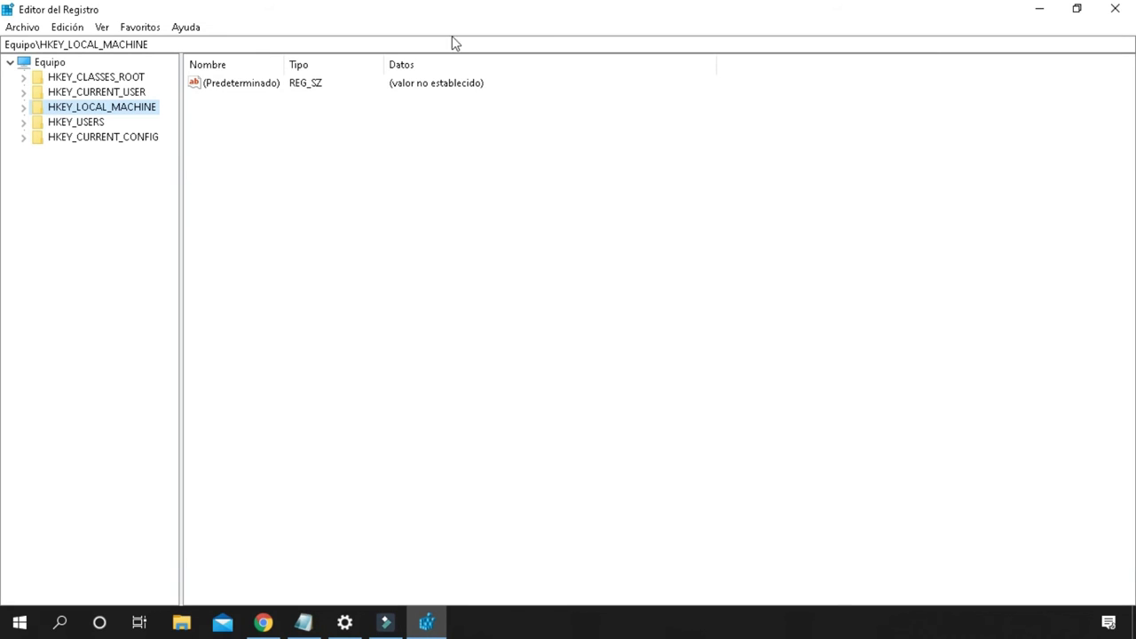
click(25, 124)
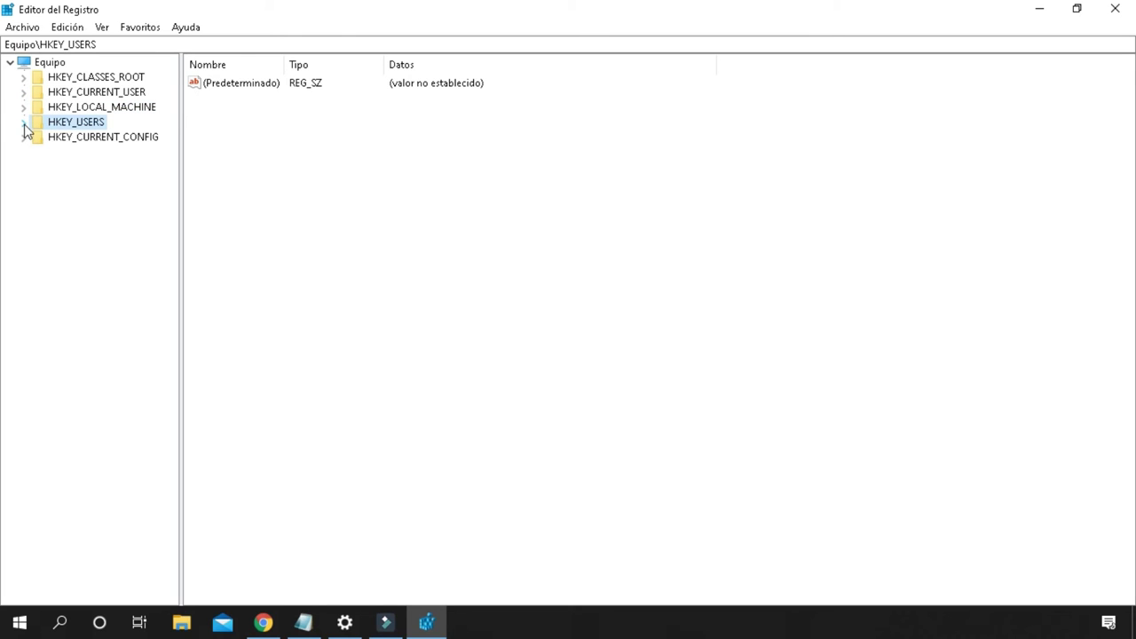
click(24, 124)
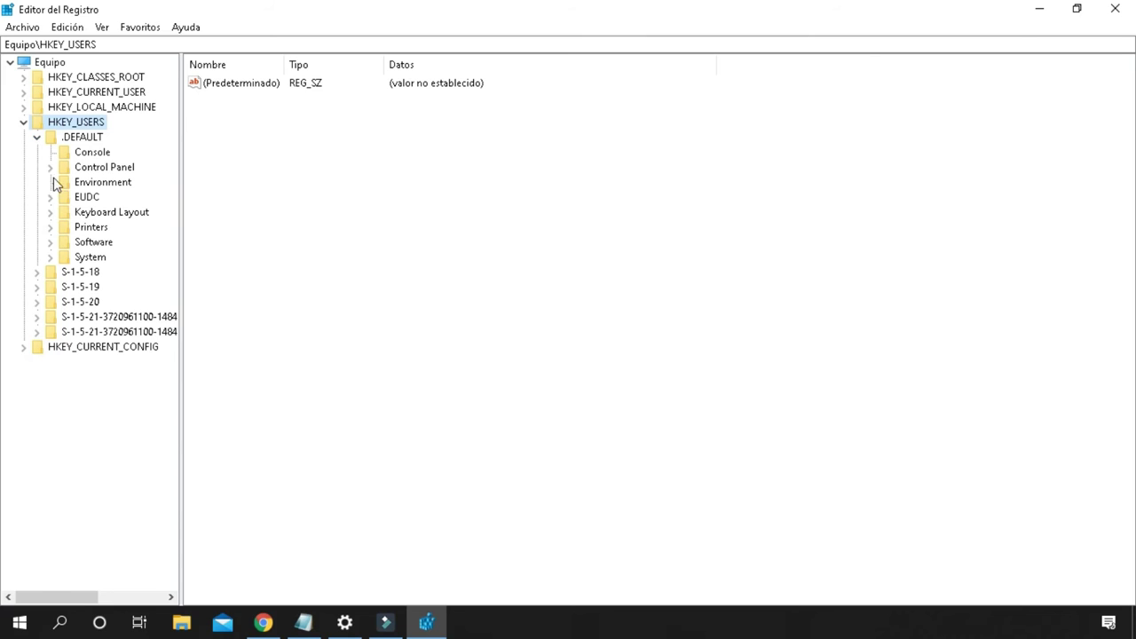
click(50, 241)
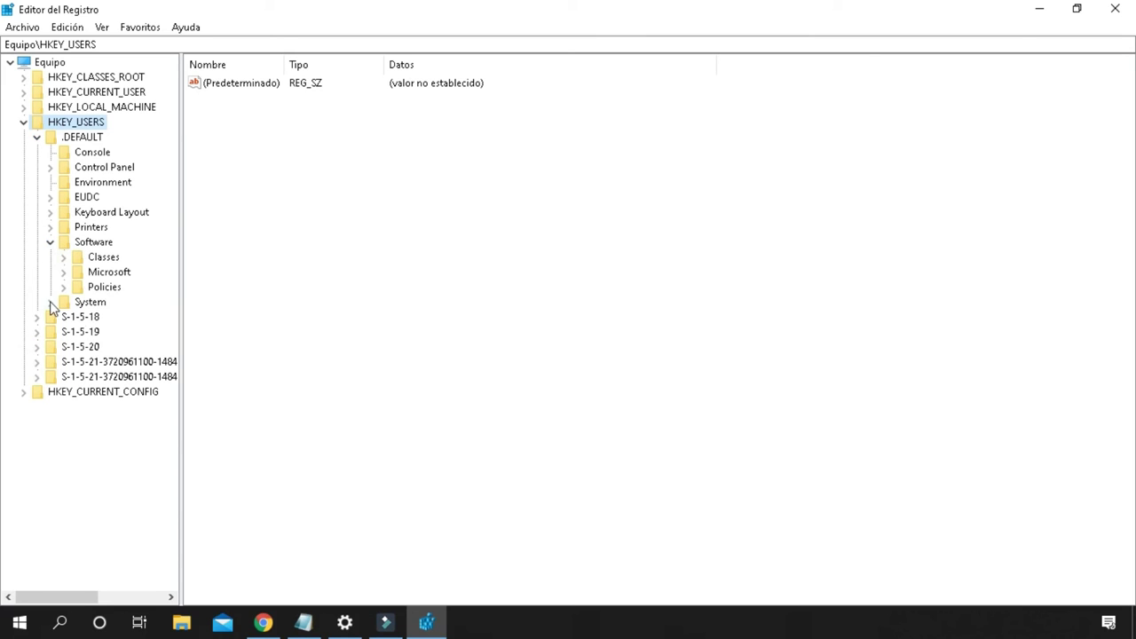
click(51, 242)
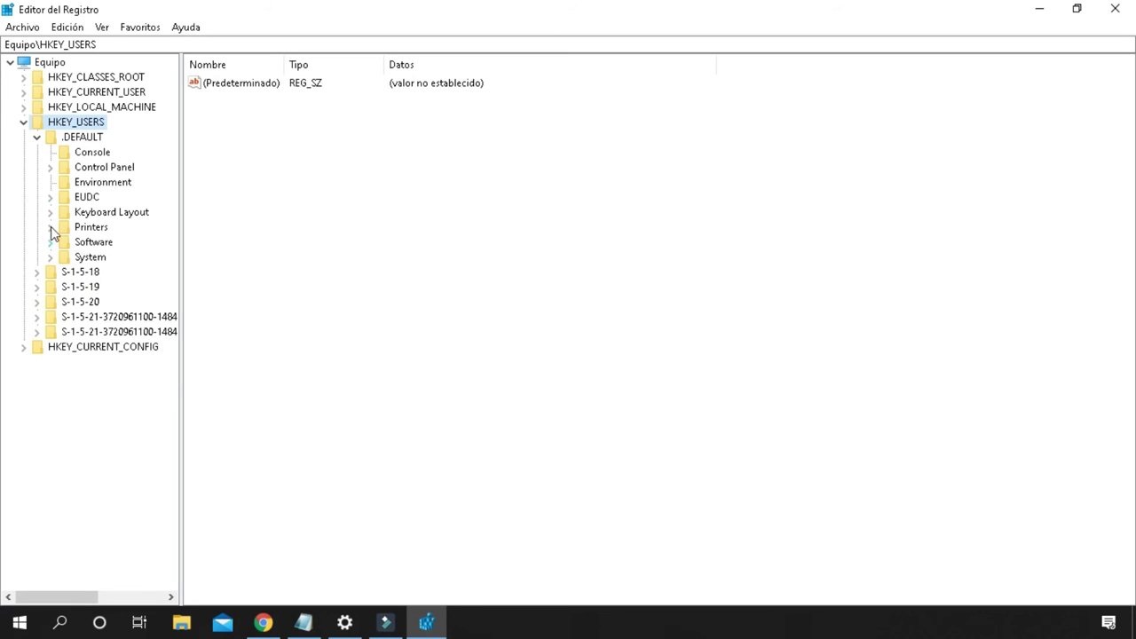
Collapse HKEY_USERS and delete the ZD Soft key with all its subkeys from HKEY_CURRENT_USER\Software
click(37, 138)
click(24, 123)
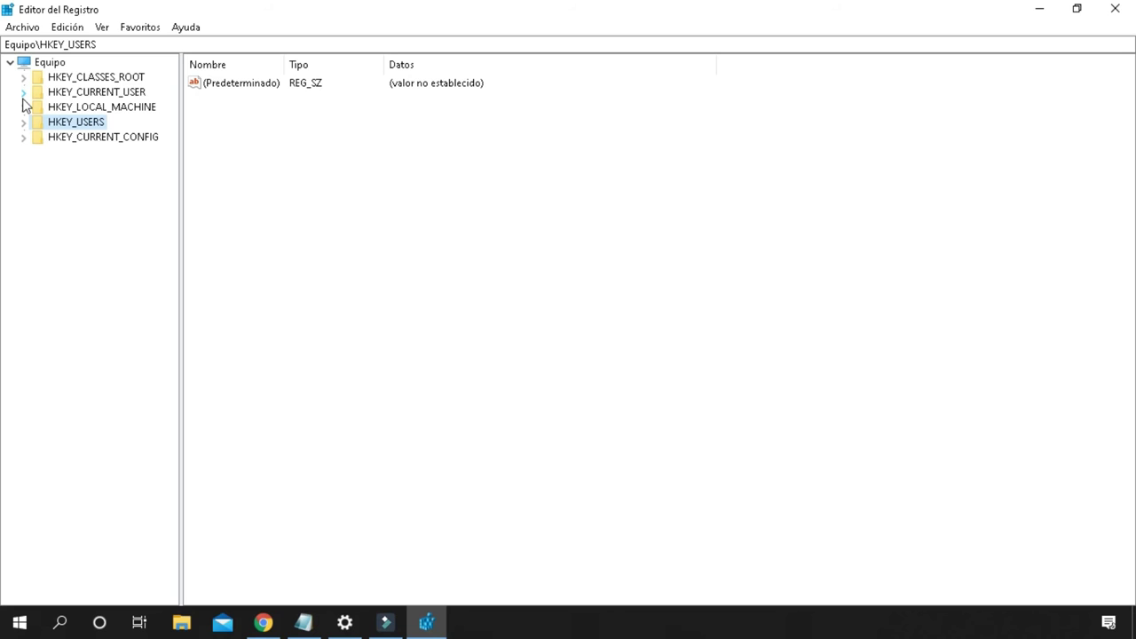
click(73, 94)
click(23, 92)
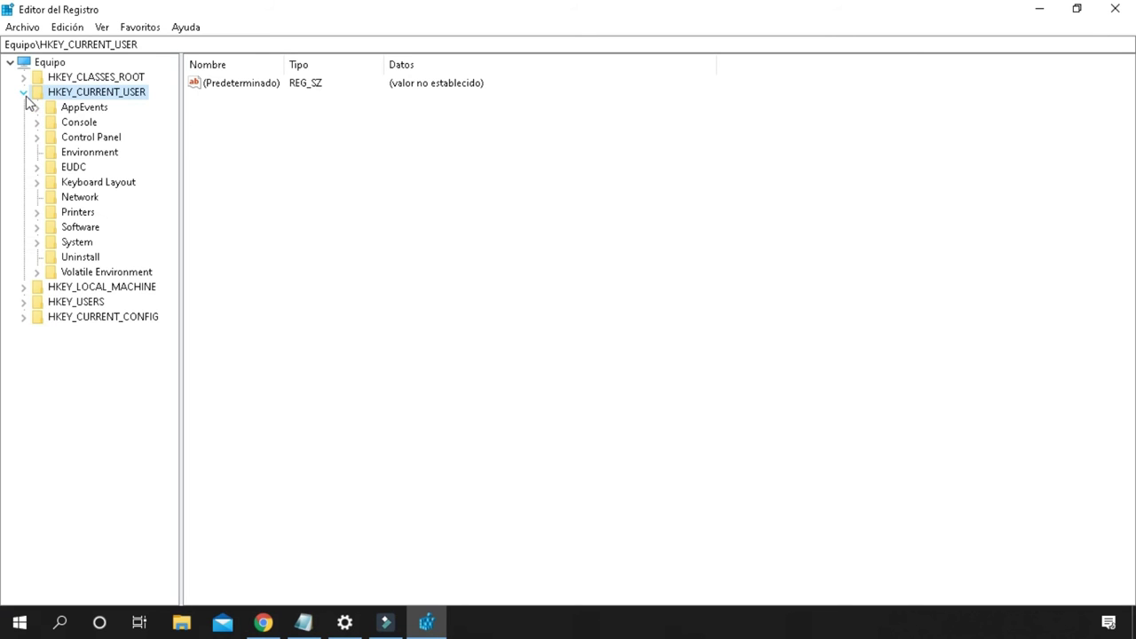
click(37, 228)
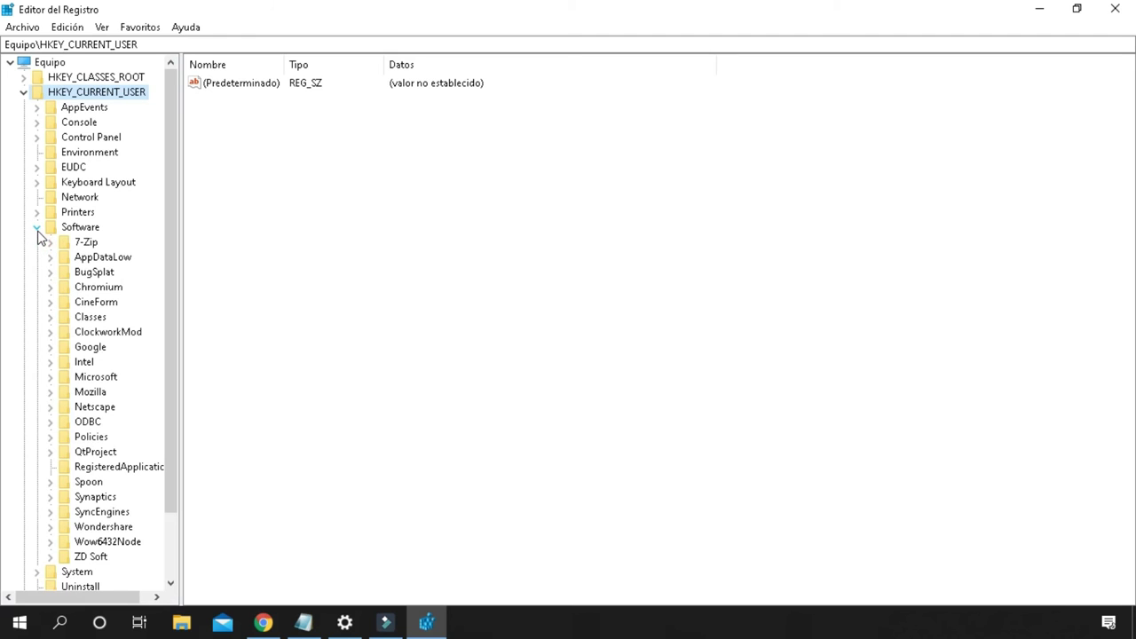
drag(169, 226, 167, 324)
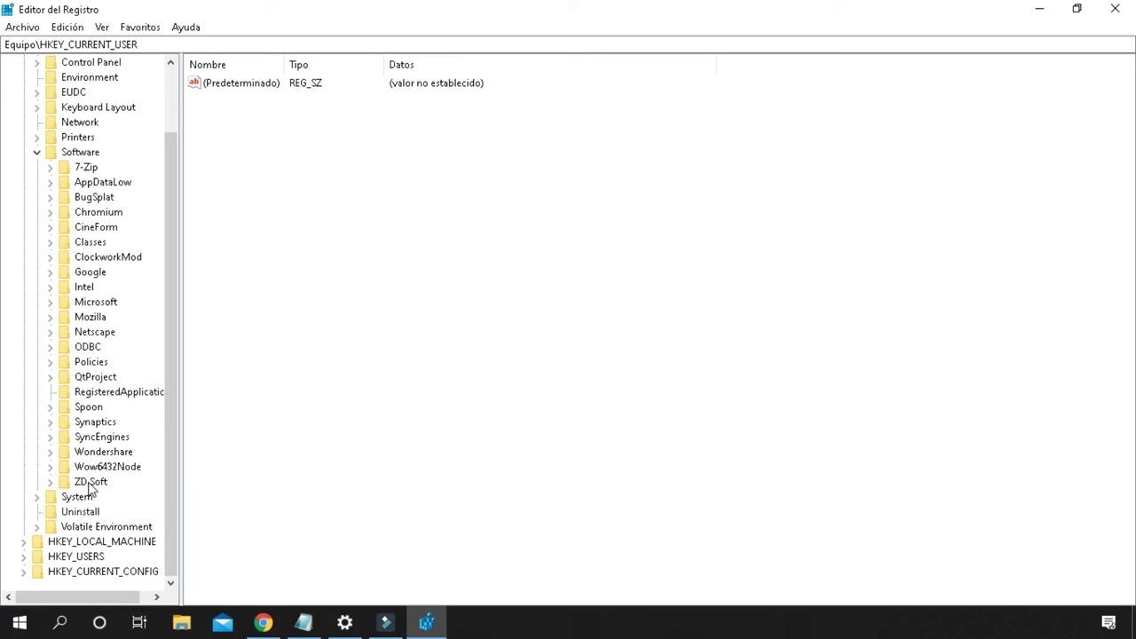
click(51, 481)
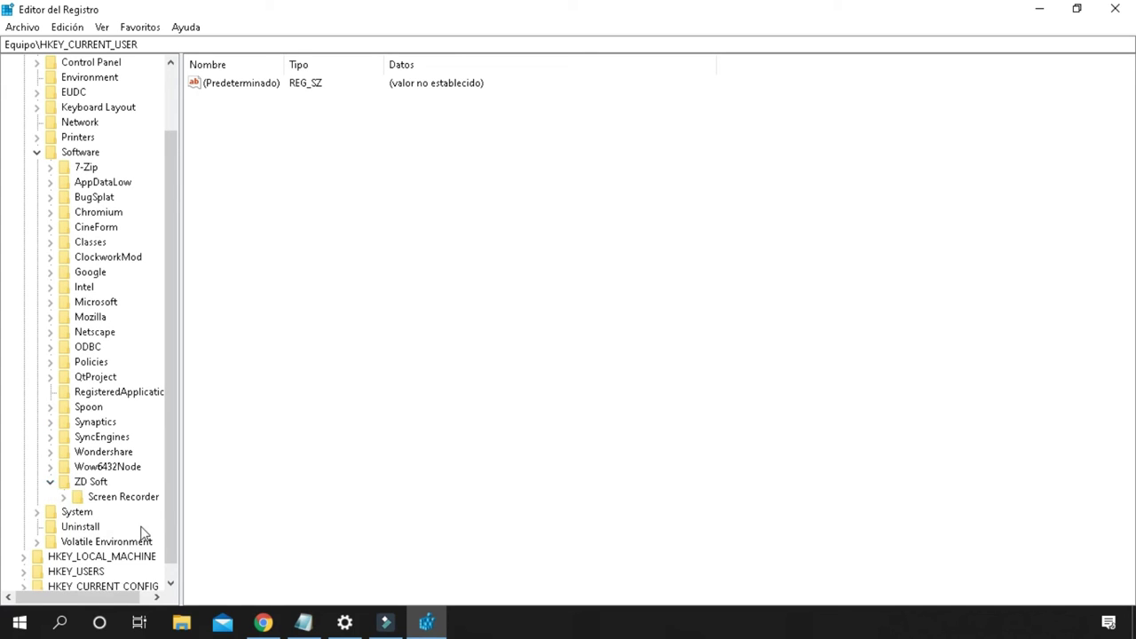
click(50, 481)
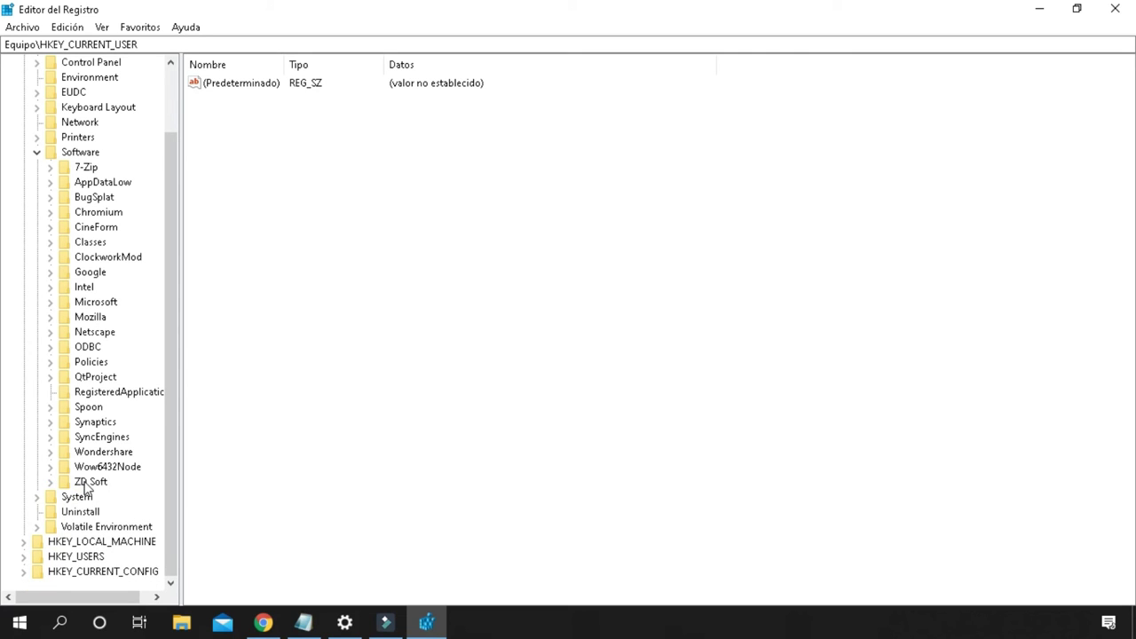
click(86, 483)
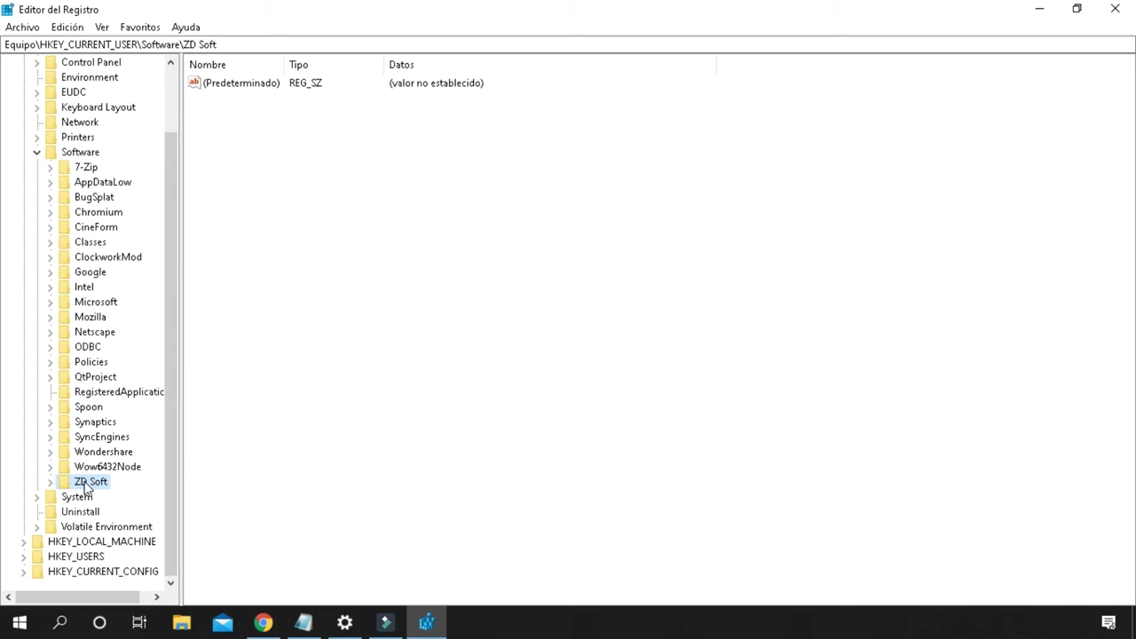
right_click(86, 486)
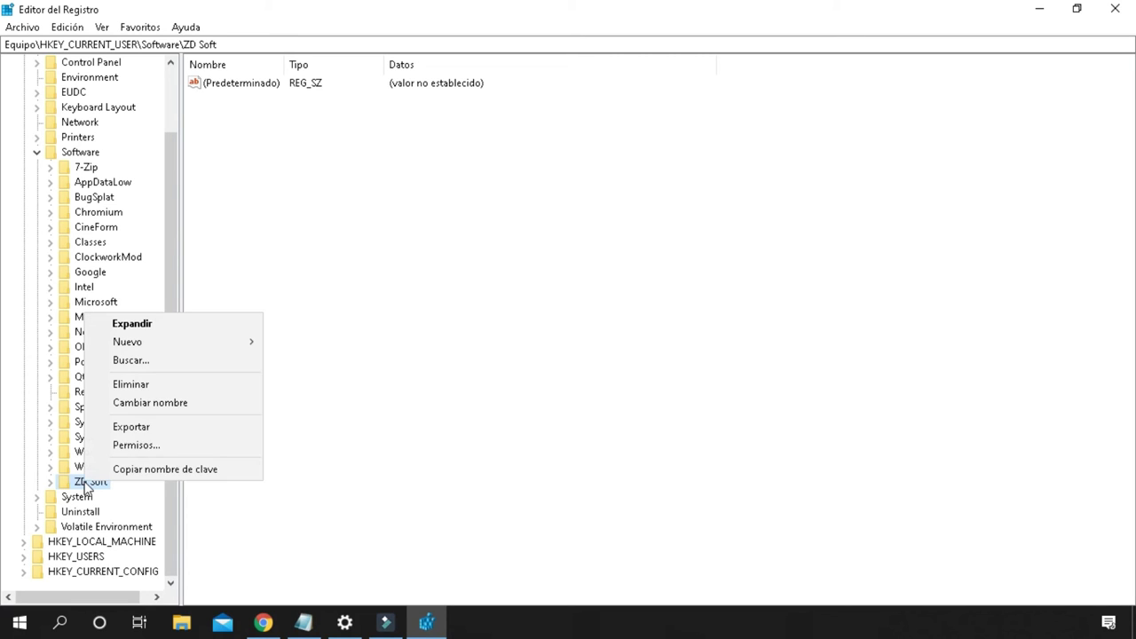
click(154, 394)
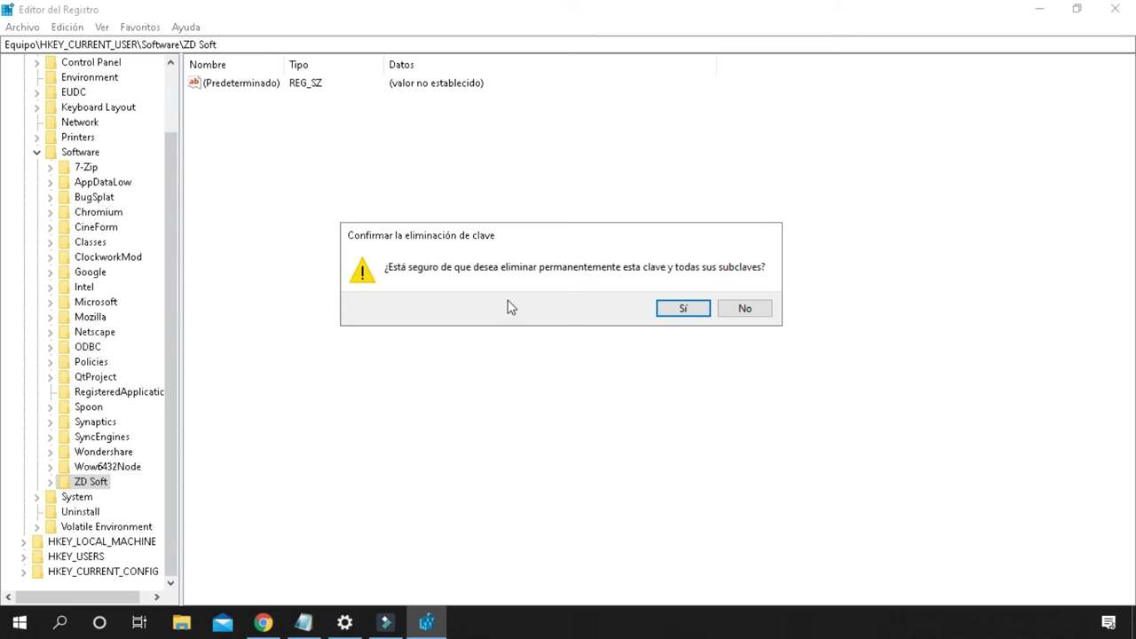
click(683, 308)
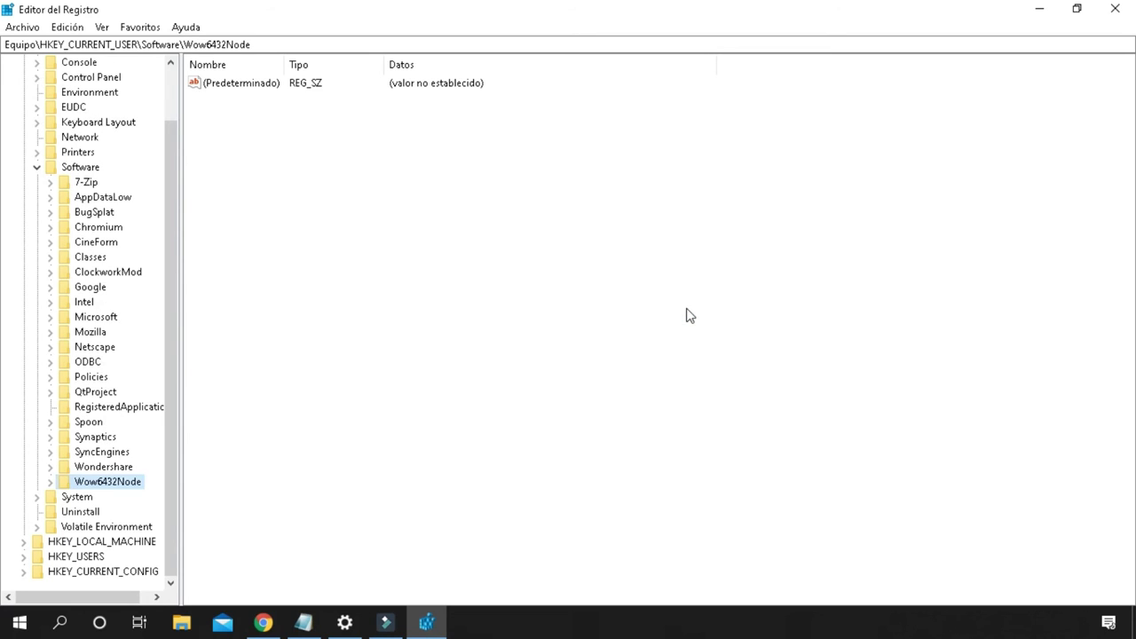
Delete the Mozilla key with all its subkeys from HKEY_CURRENT_USER\Software, and collapse the HKEY_CURRENT_USER branch
click(52, 332)
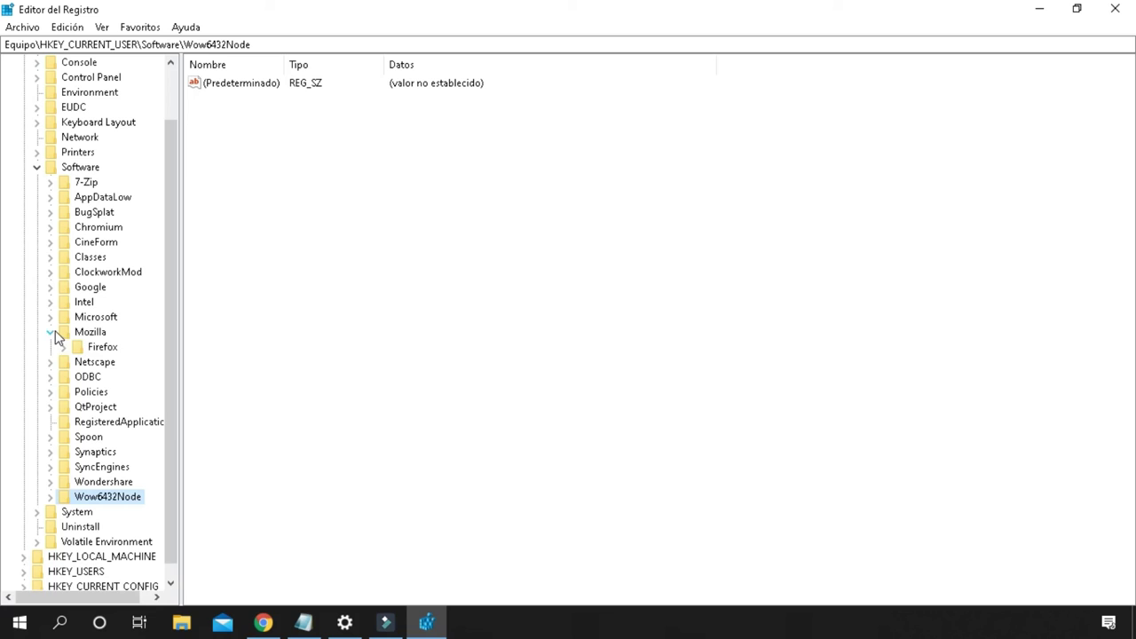
click(51, 332)
click(78, 334)
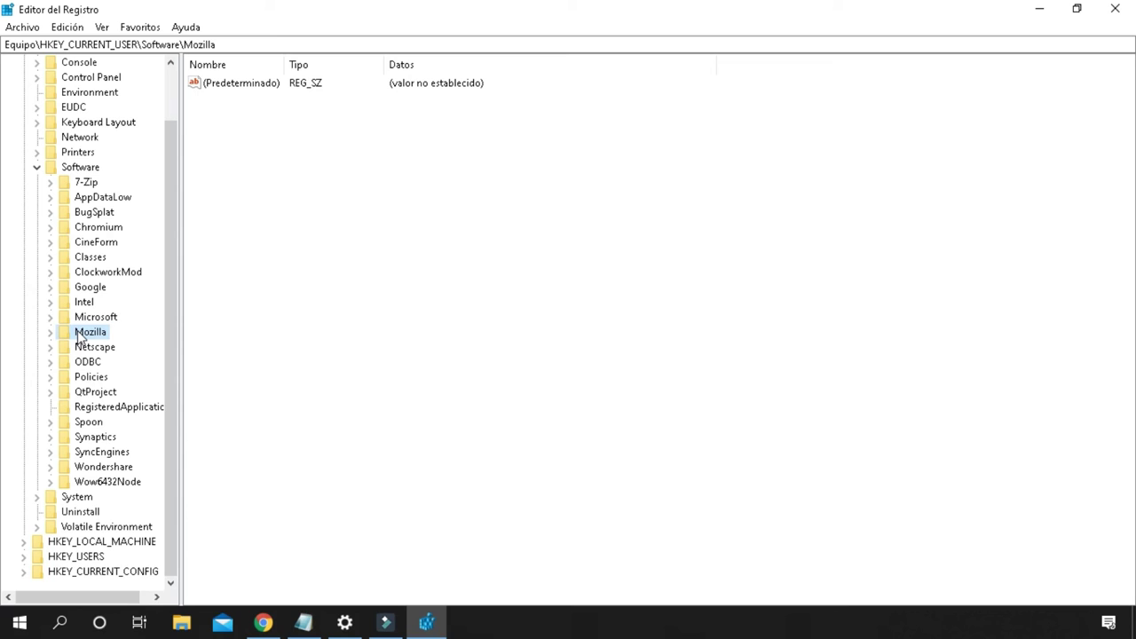
right_click(79, 337)
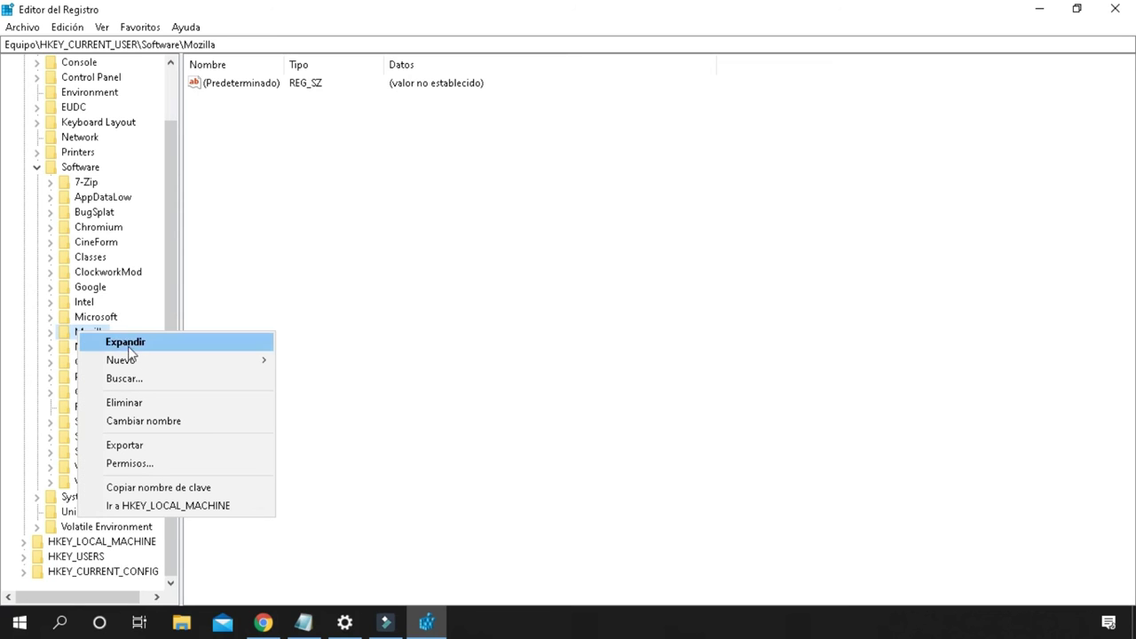
click(140, 403)
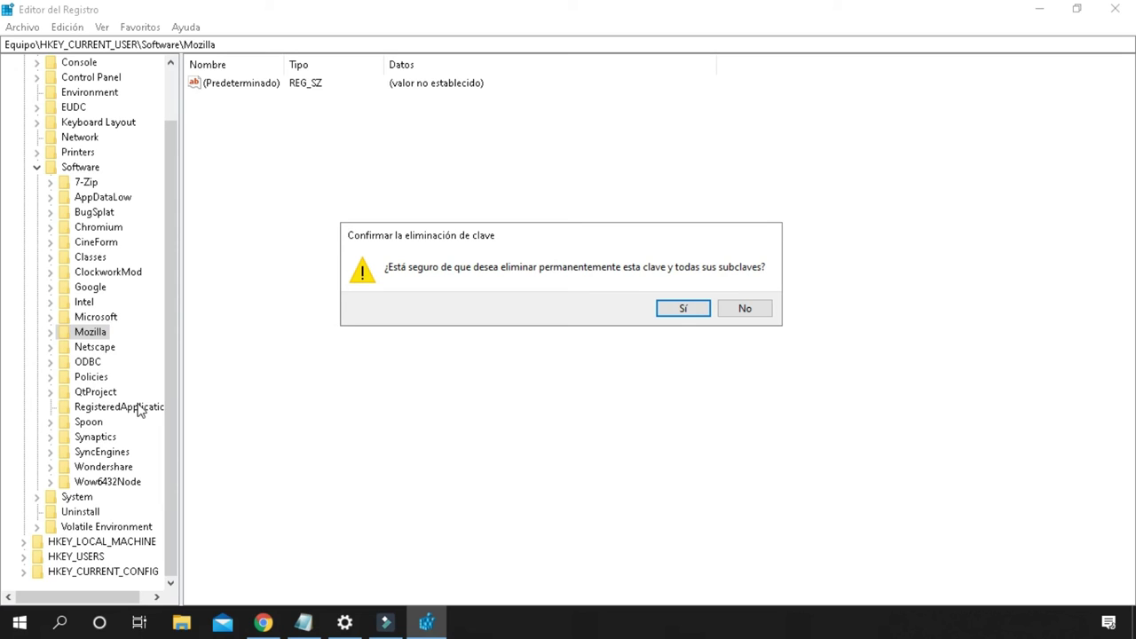
click(677, 309)
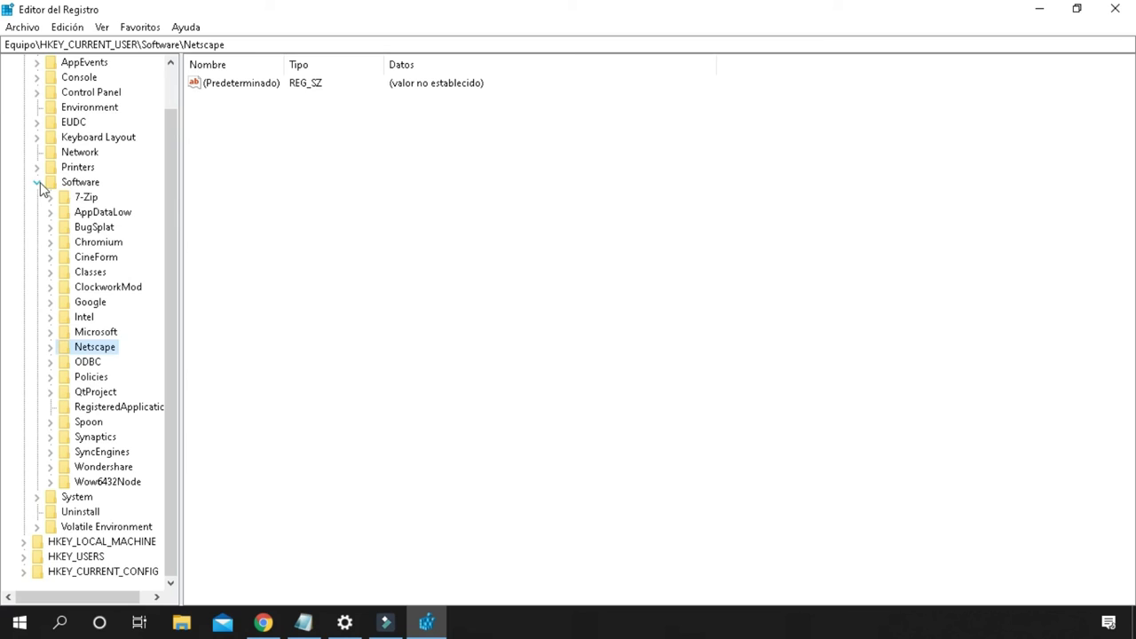
drag(172, 190, 175, 147)
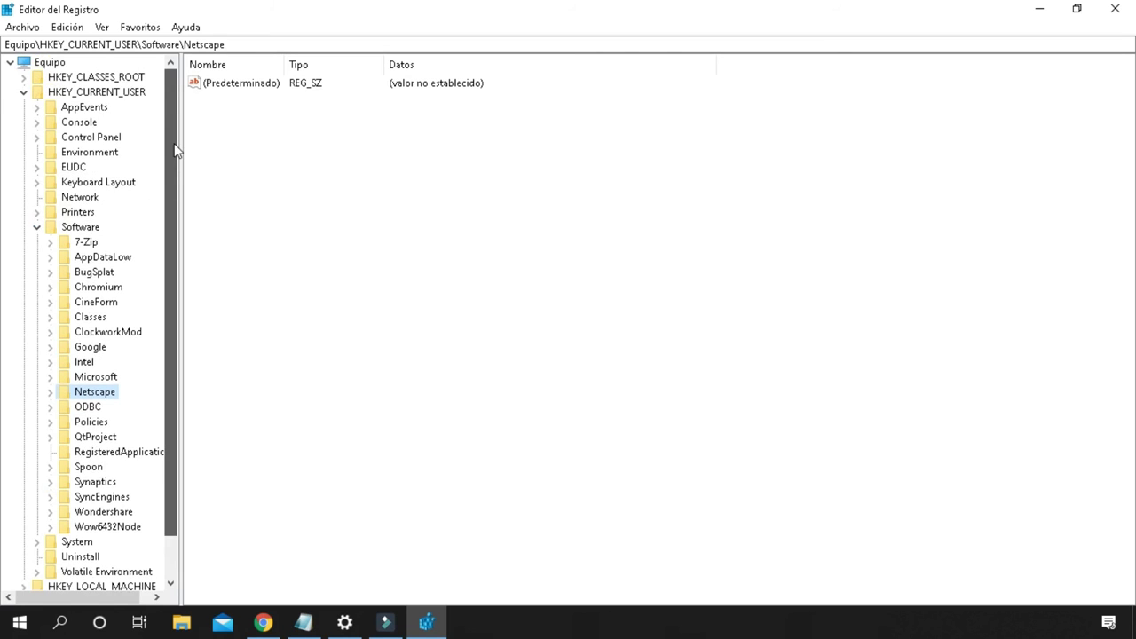
scroll(170, 225, down, 1)
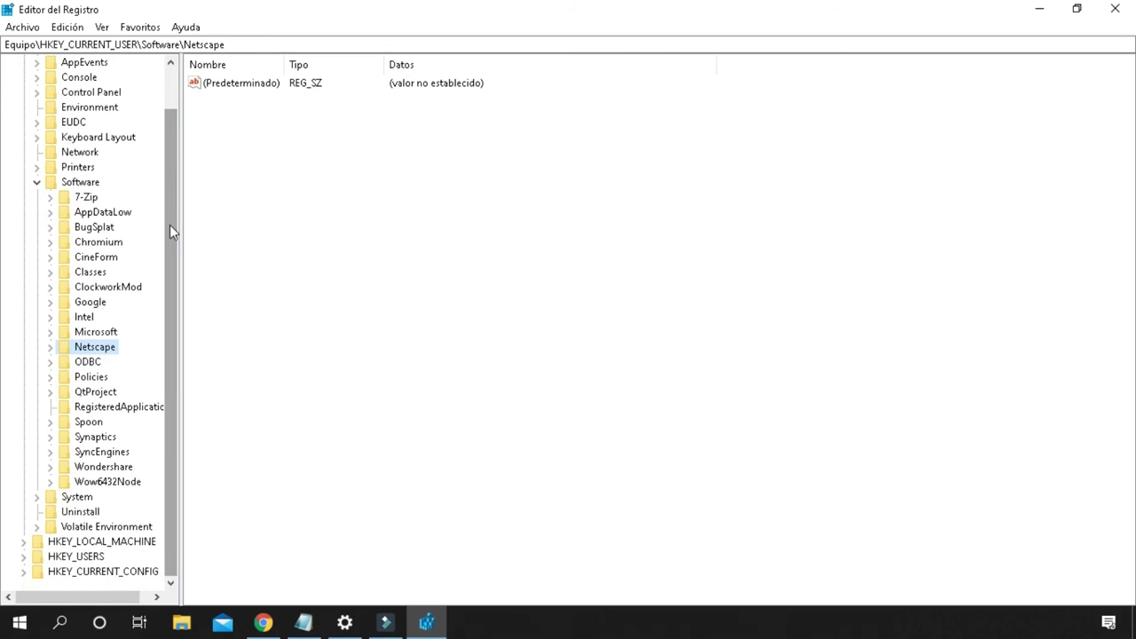
click(40, 184)
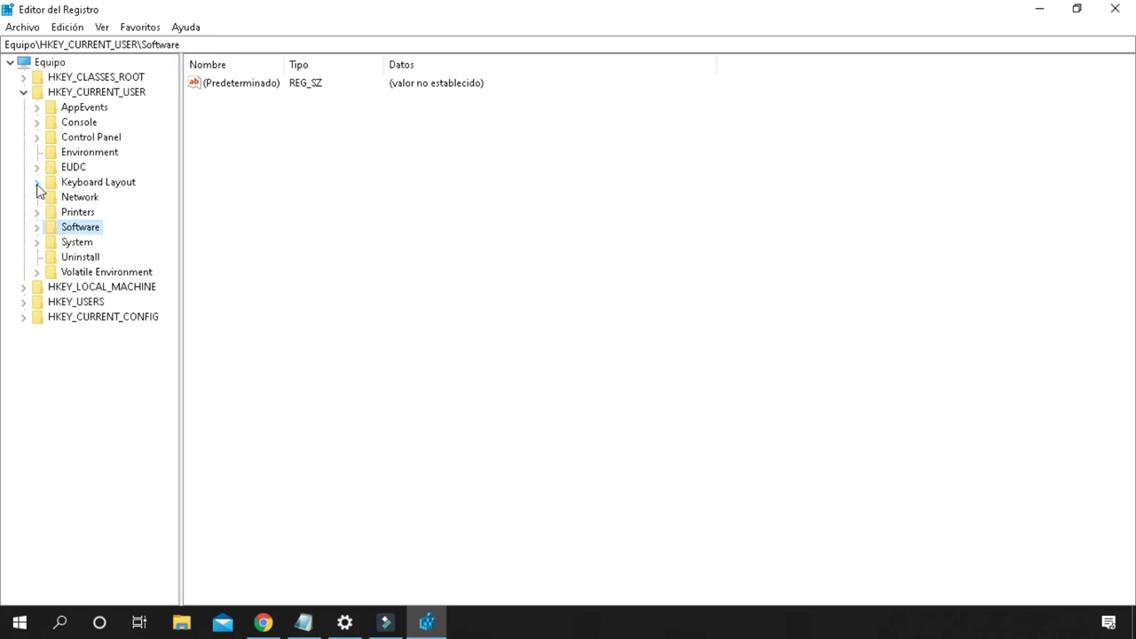
click(23, 92)
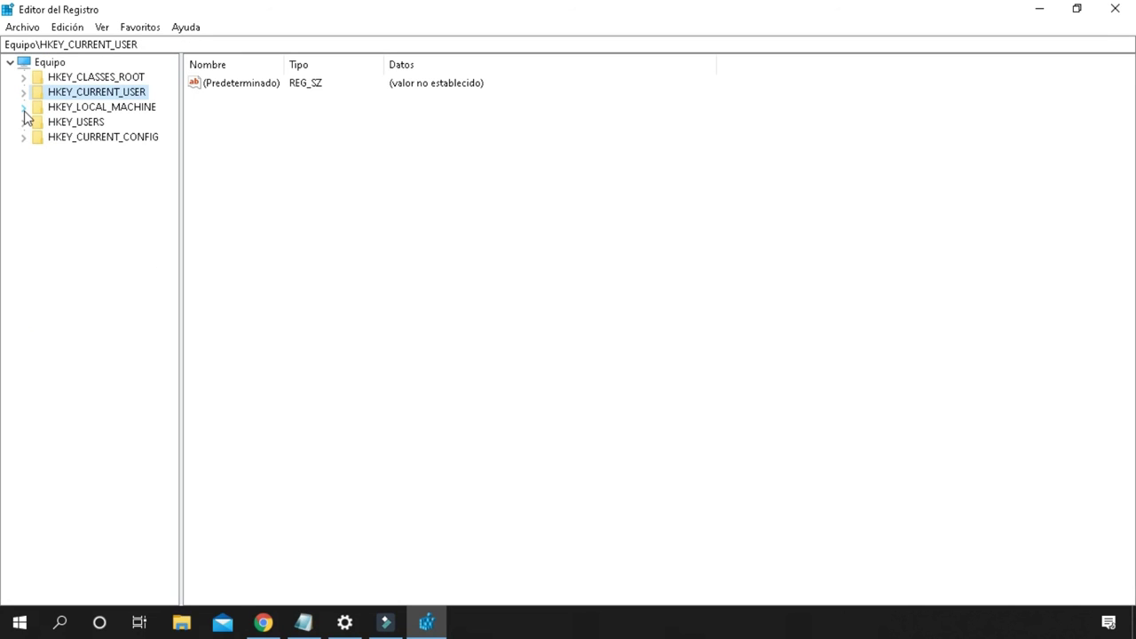
Expand HKEY_LOCAL_MACHINE\SOFTWARE and check the contents of its MozillaPlugins key
click(24, 107)
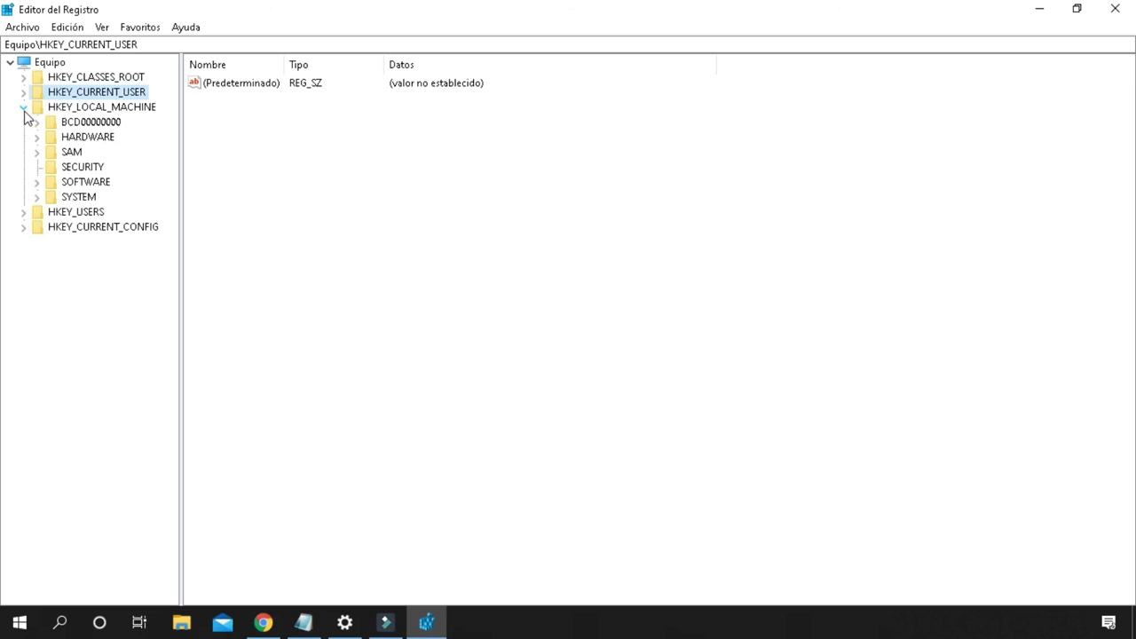
click(37, 185)
drag(174, 181, 172, 254)
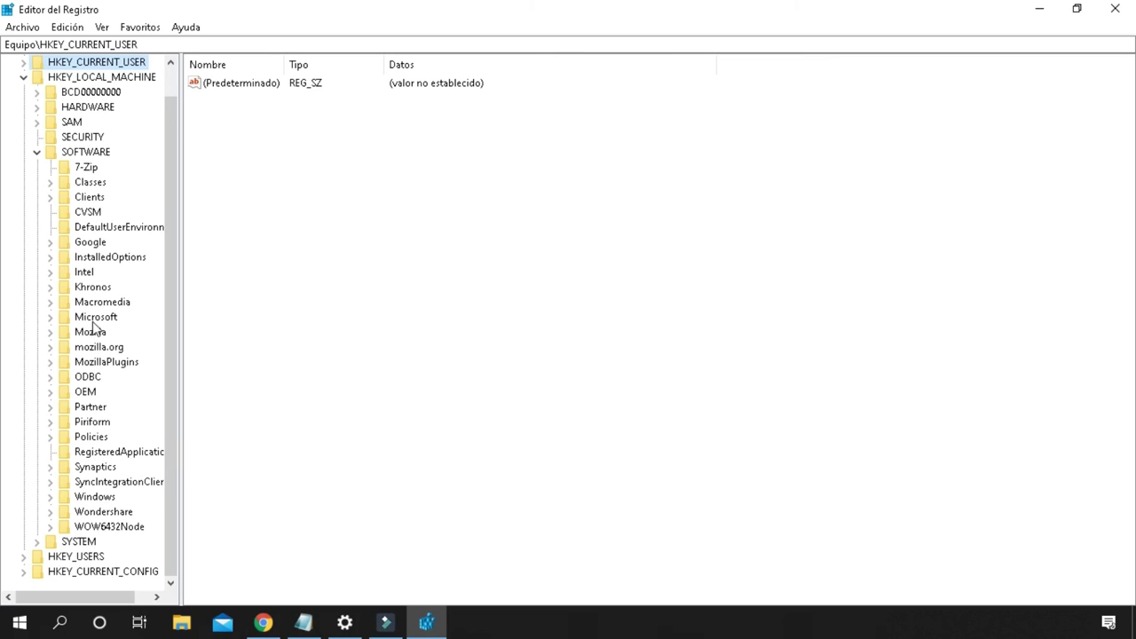
click(50, 364)
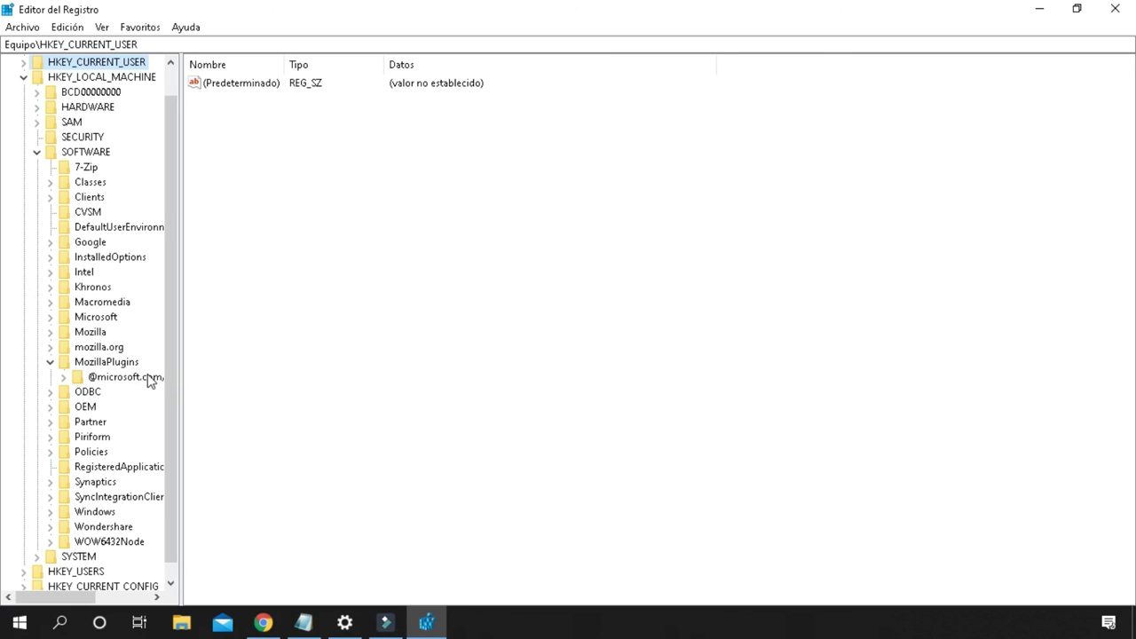
click(51, 362)
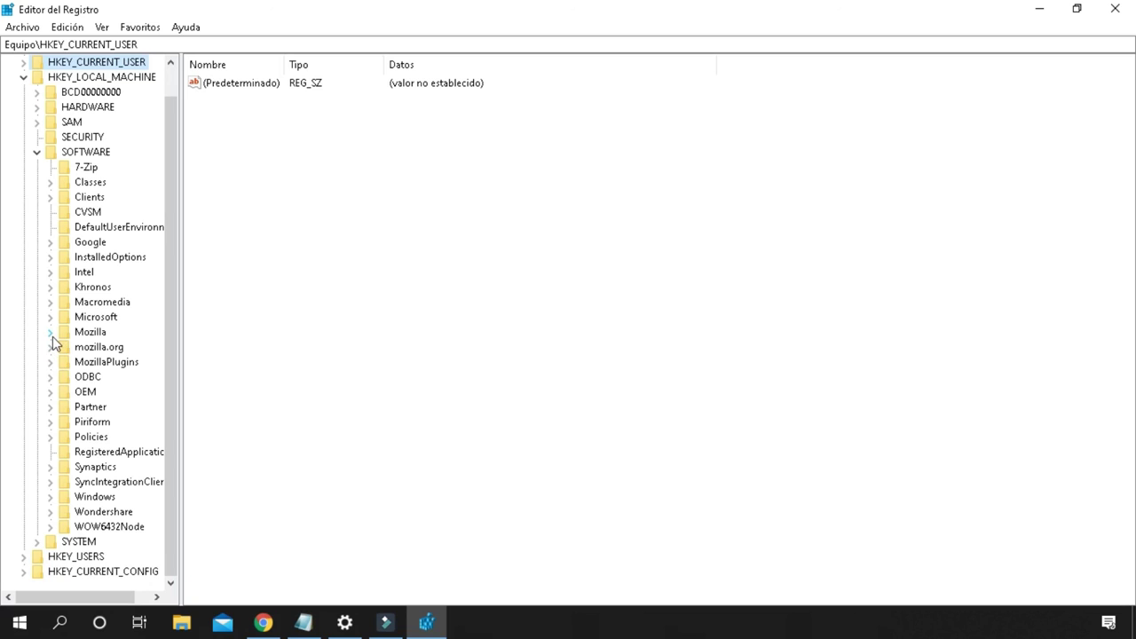
Inspect the Mozilla key under HKEY_LOCAL_MACHINE\SOFTWARE and delete it with all its subkeys
click(51, 333)
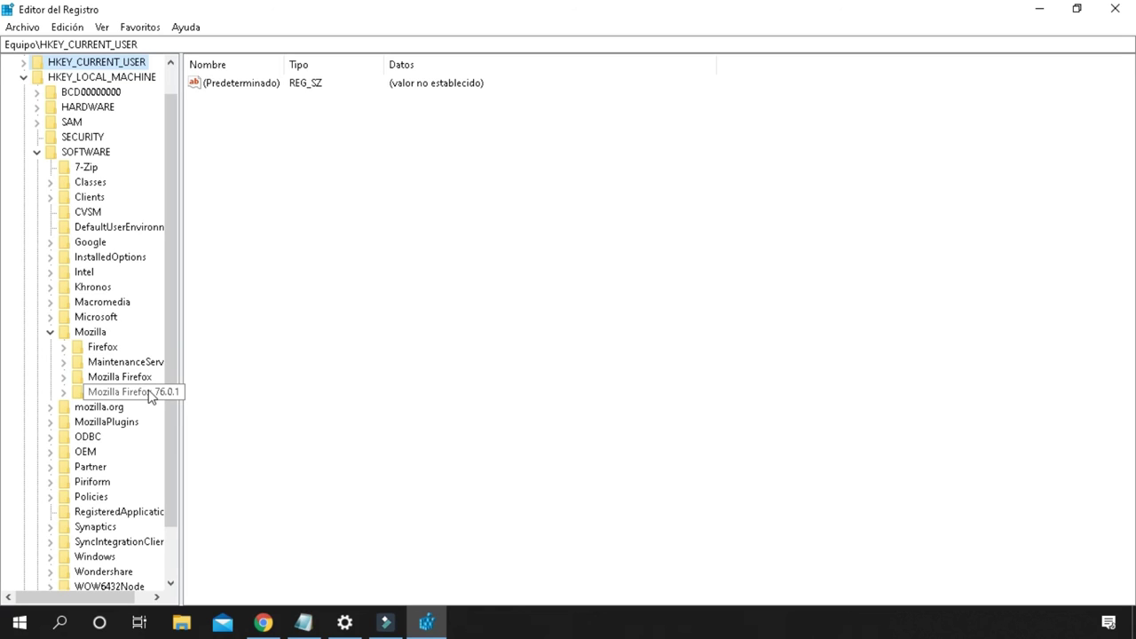
click(49, 333)
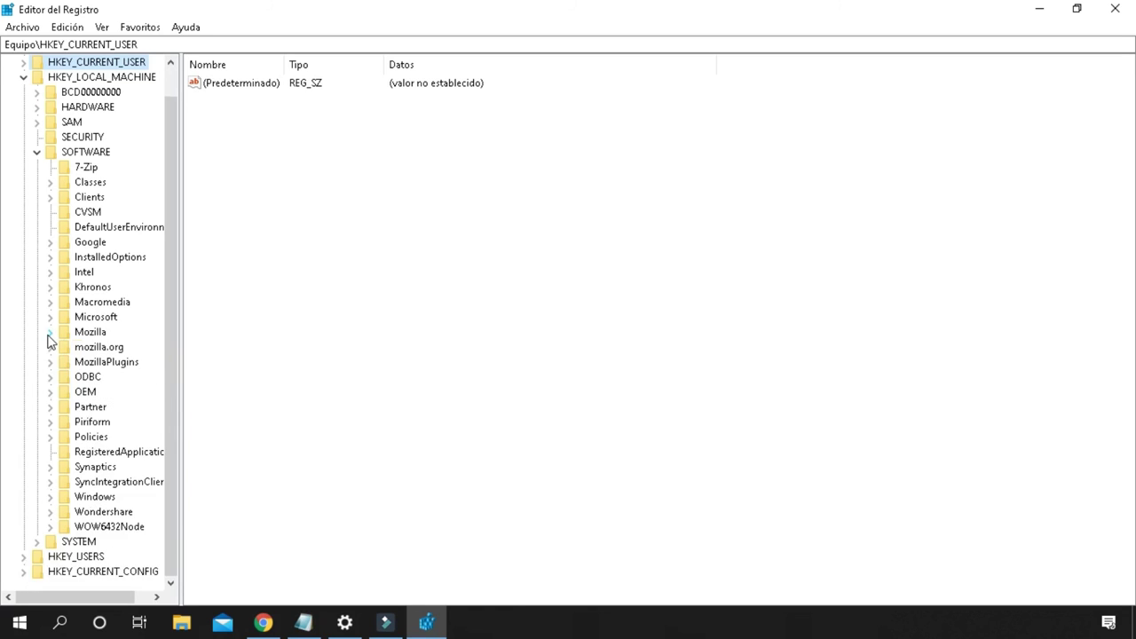
click(84, 335)
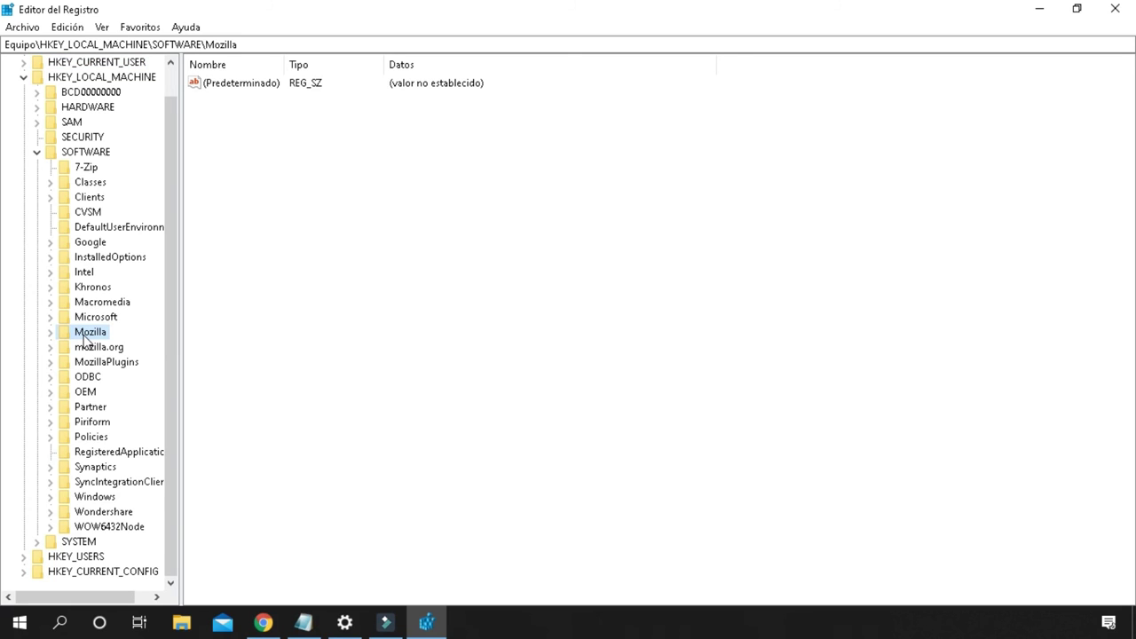
right_click(85, 339)
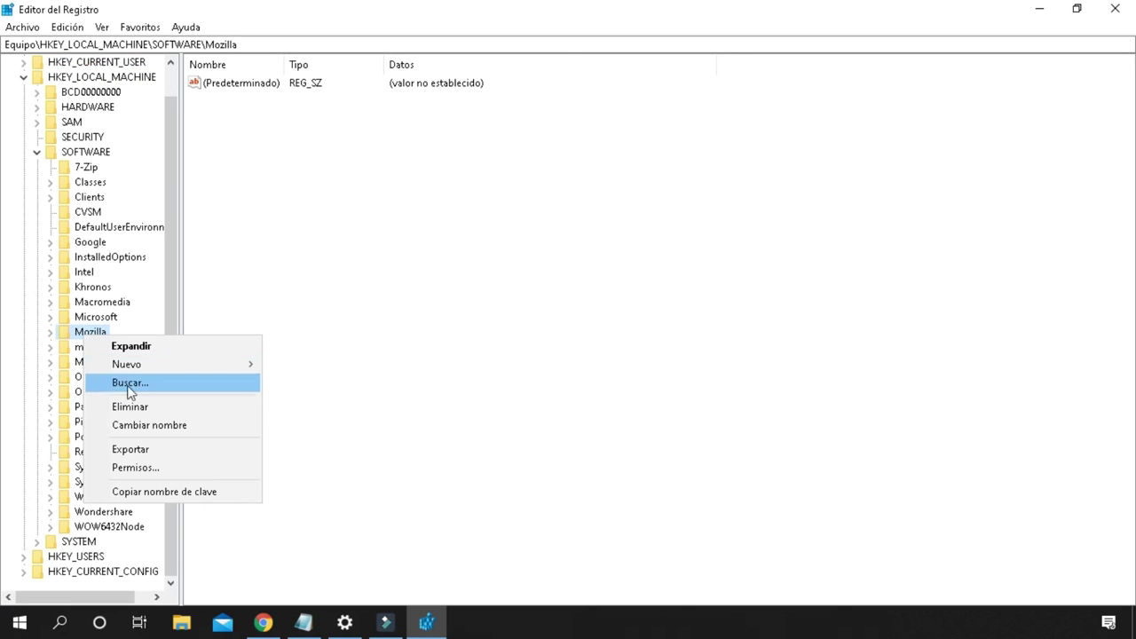
click(144, 410)
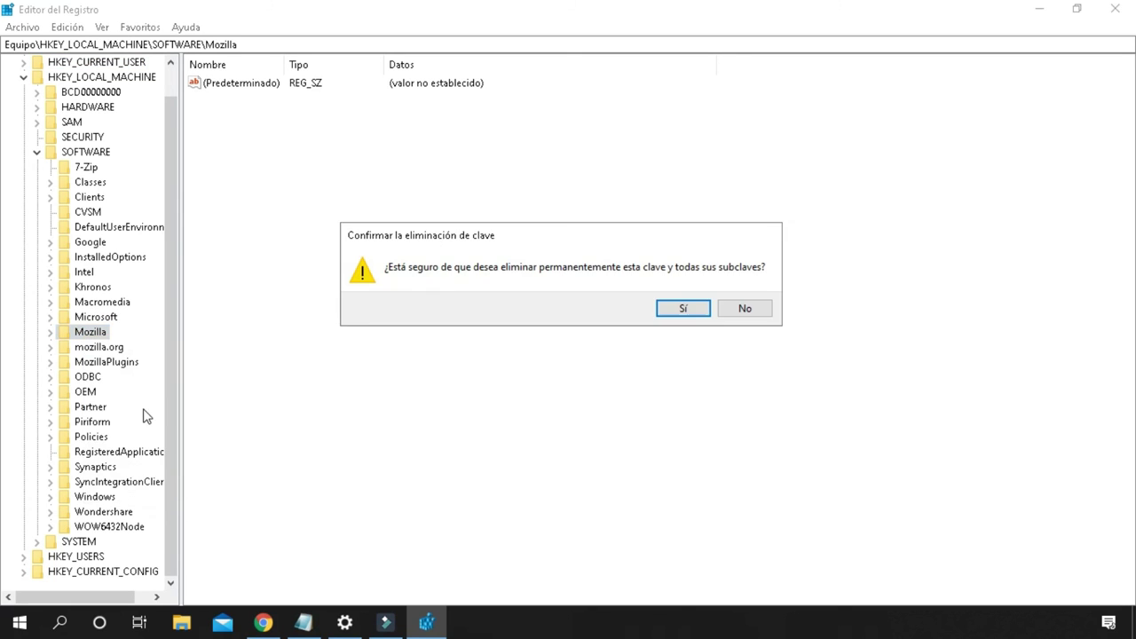
click(685, 310)
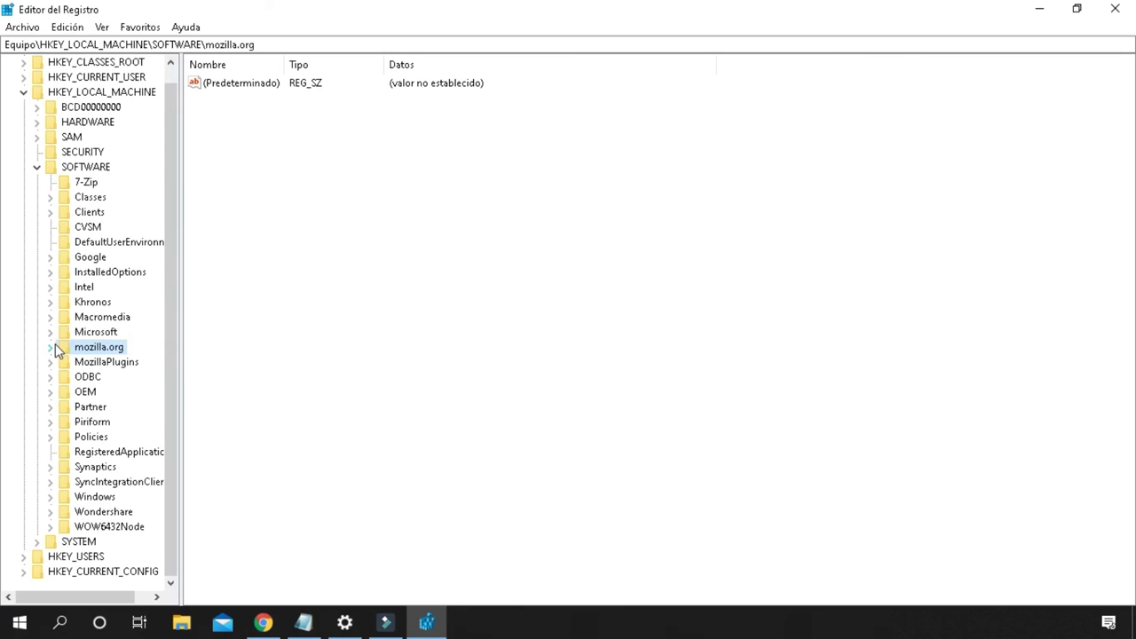
Delete the mozilla.org key with all its subkeys from HKEY_LOCAL_MACHINE\SOFTWARE
scroll(71, 360, up, 1)
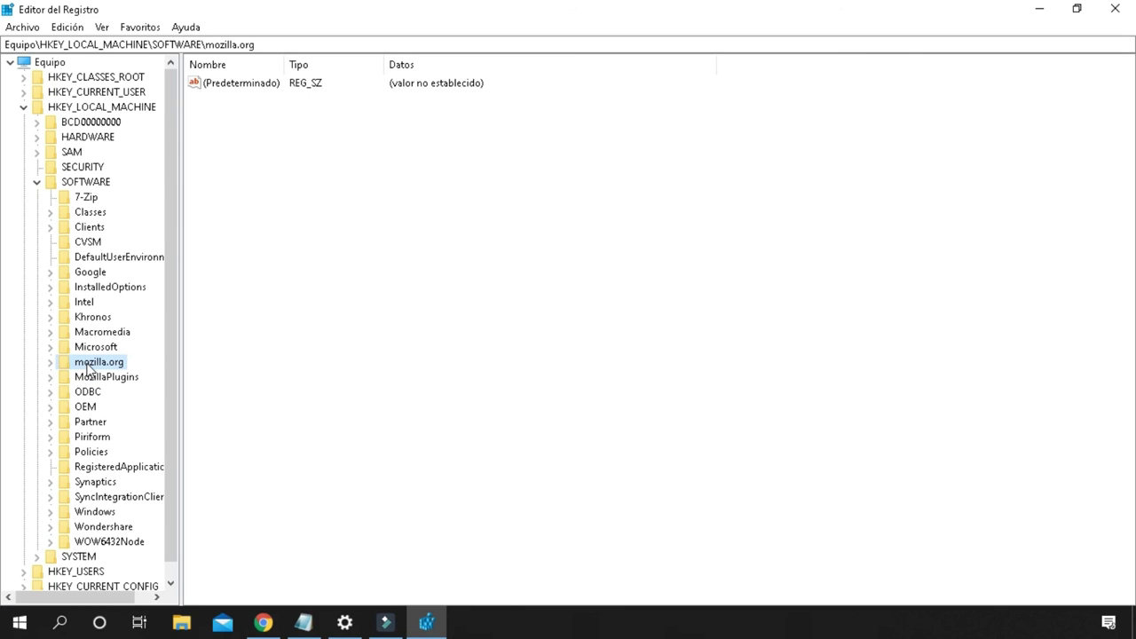
right_click(87, 368)
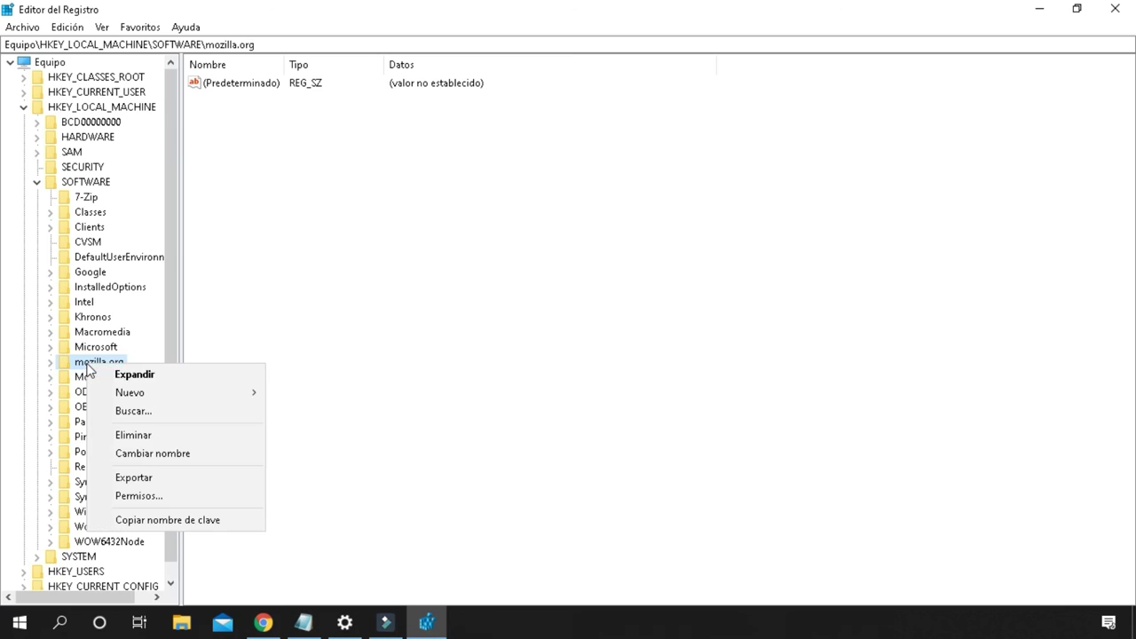
click(157, 444)
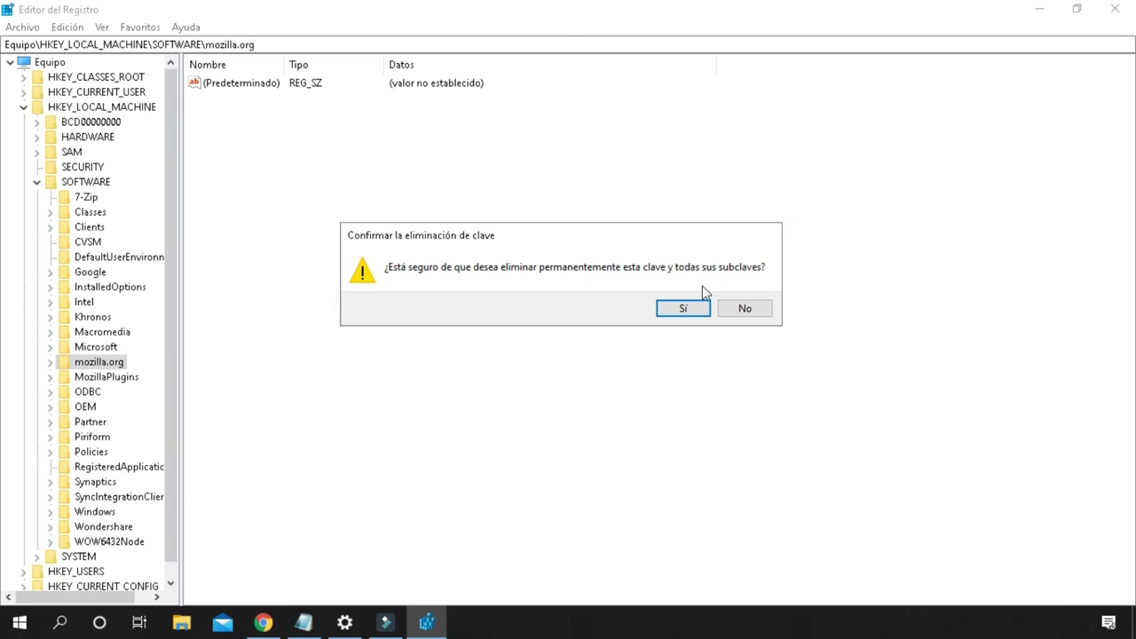
click(683, 310)
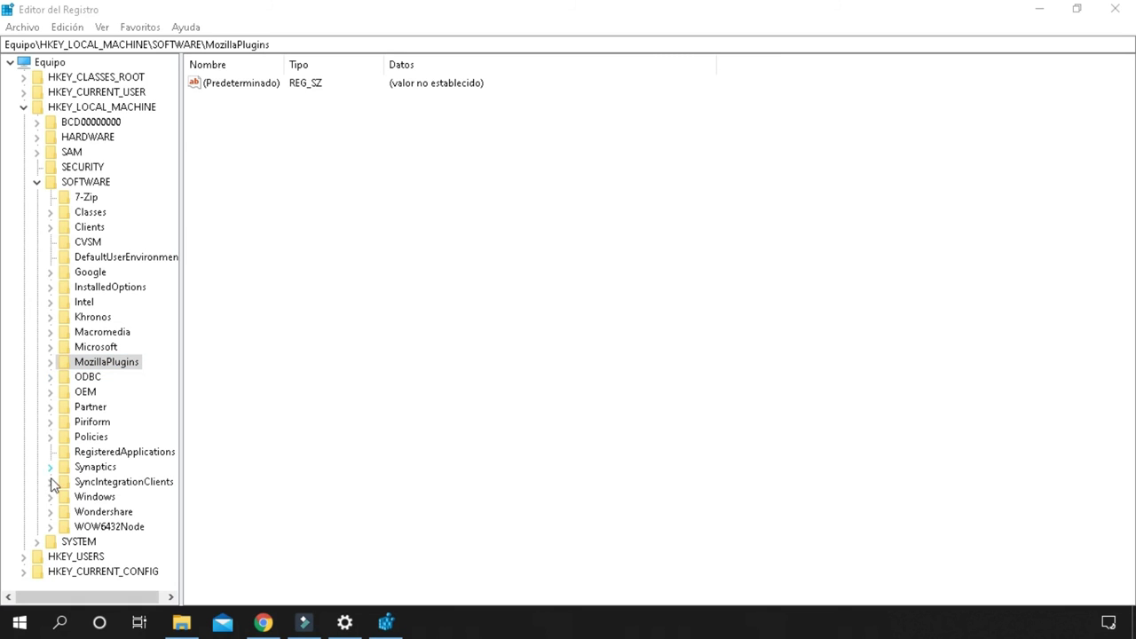
Check WOW6432Node under HKEY_LOCAL_MACHINE\SOFTWARE for leftover program entries, including the contents of its MozillaPlugins key
click(49, 526)
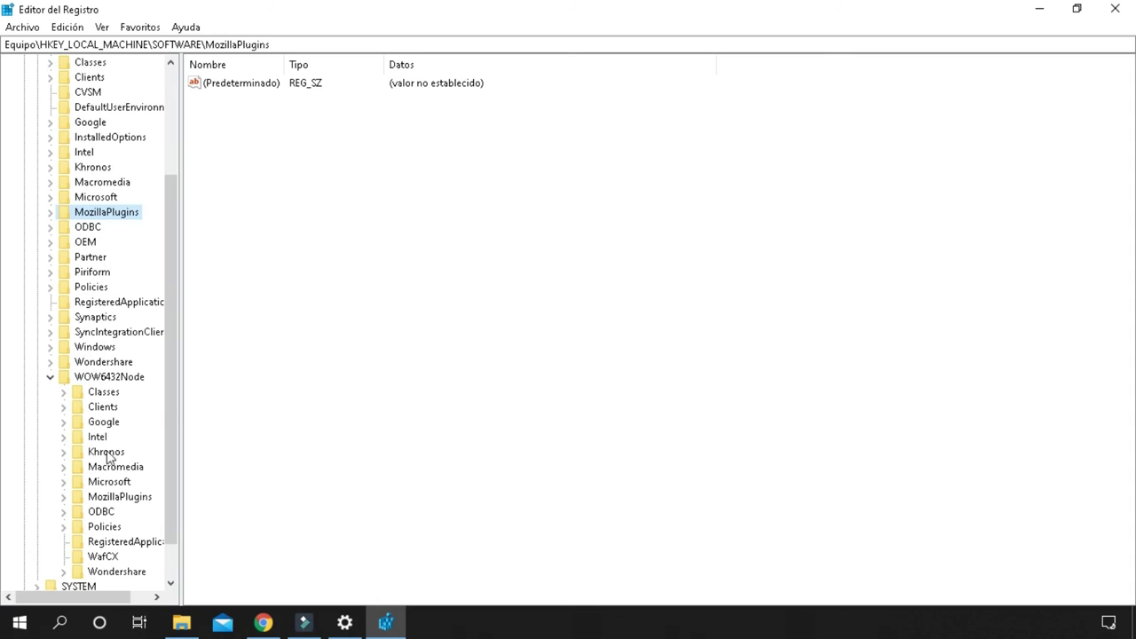
scroll(170, 410, down, 1)
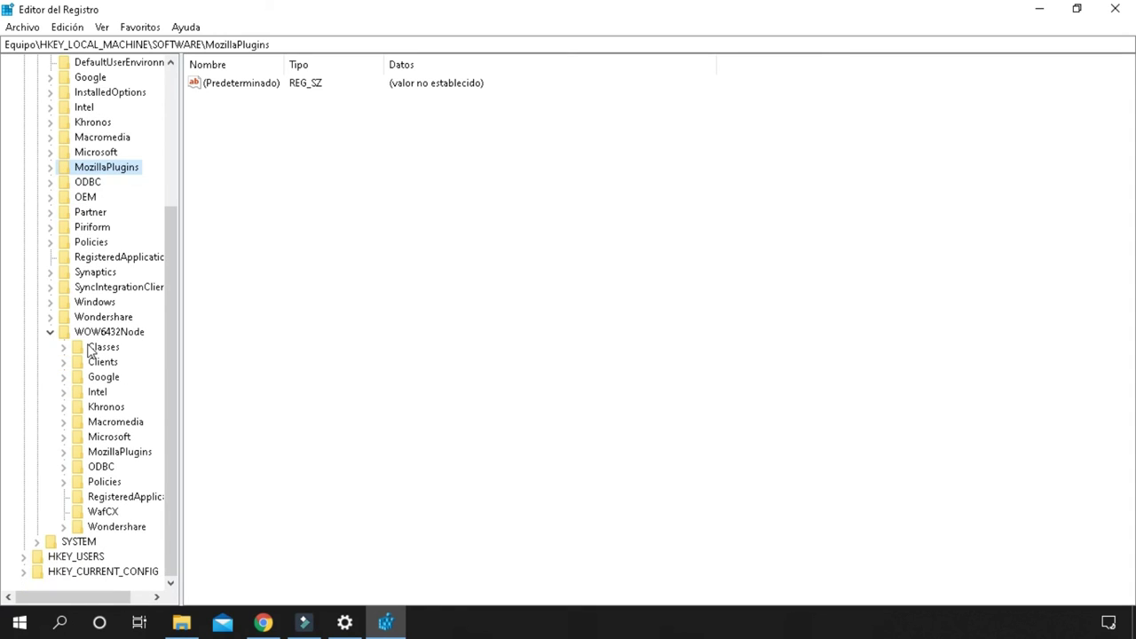
click(63, 452)
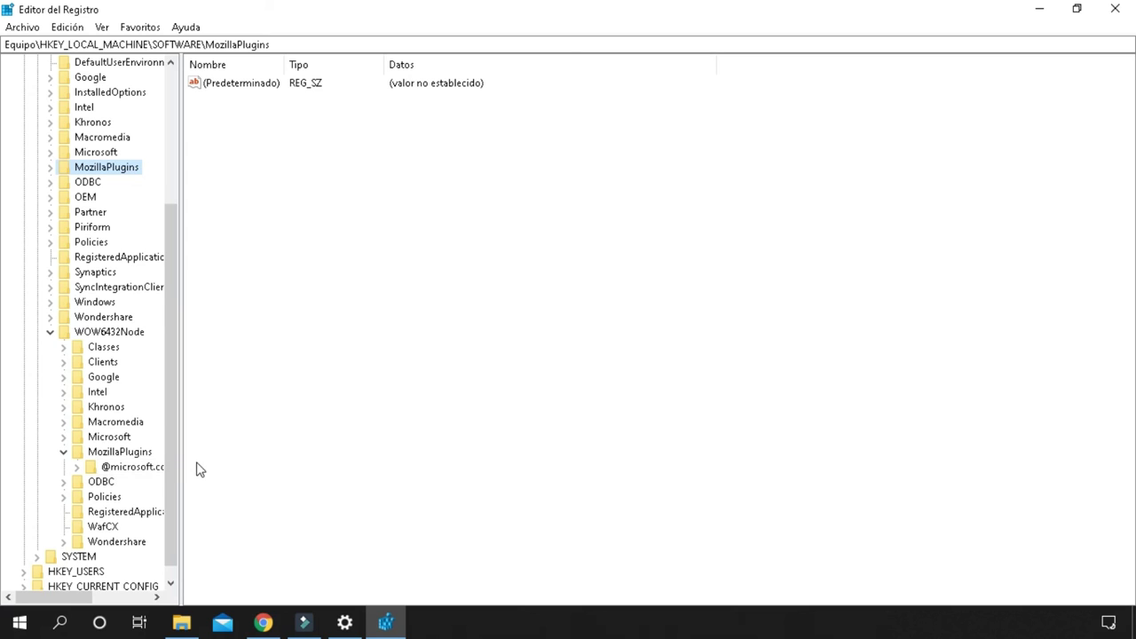
click(62, 453)
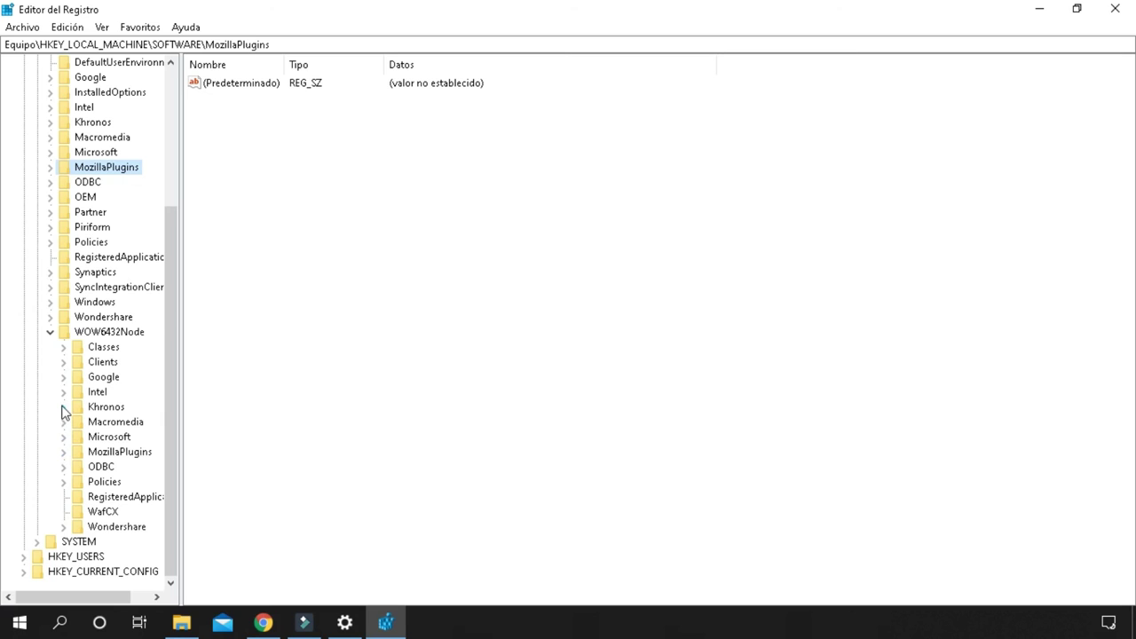
Collapse the WOW6432Node, SOFTWARE and HKEY_LOCAL_MACHINE branches and close the Registry Editor
click(50, 334)
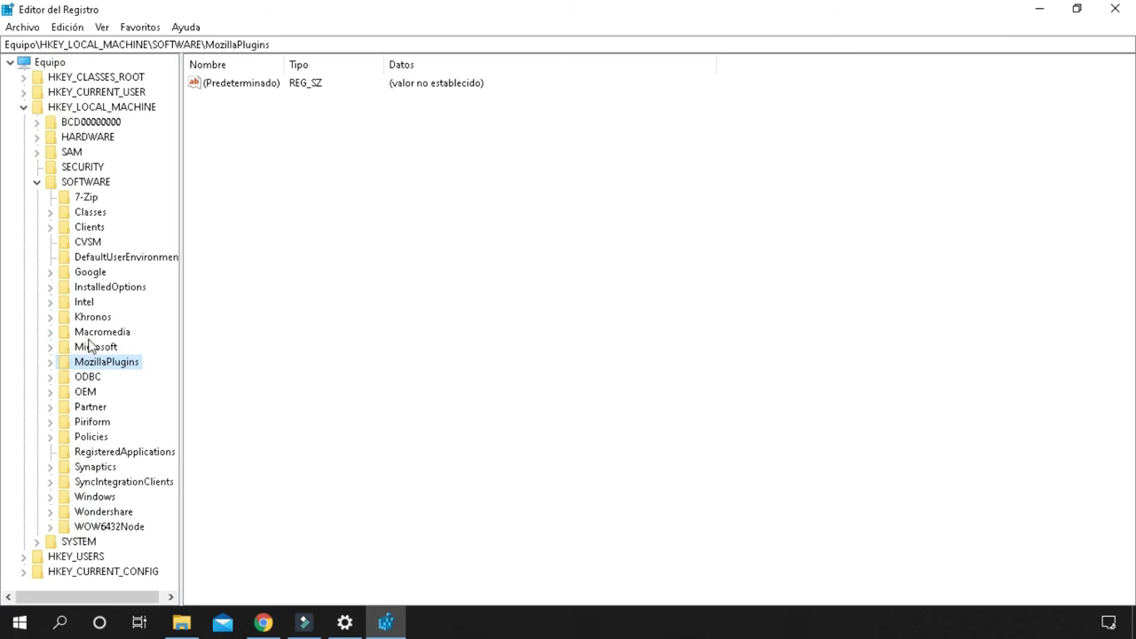
click(36, 182)
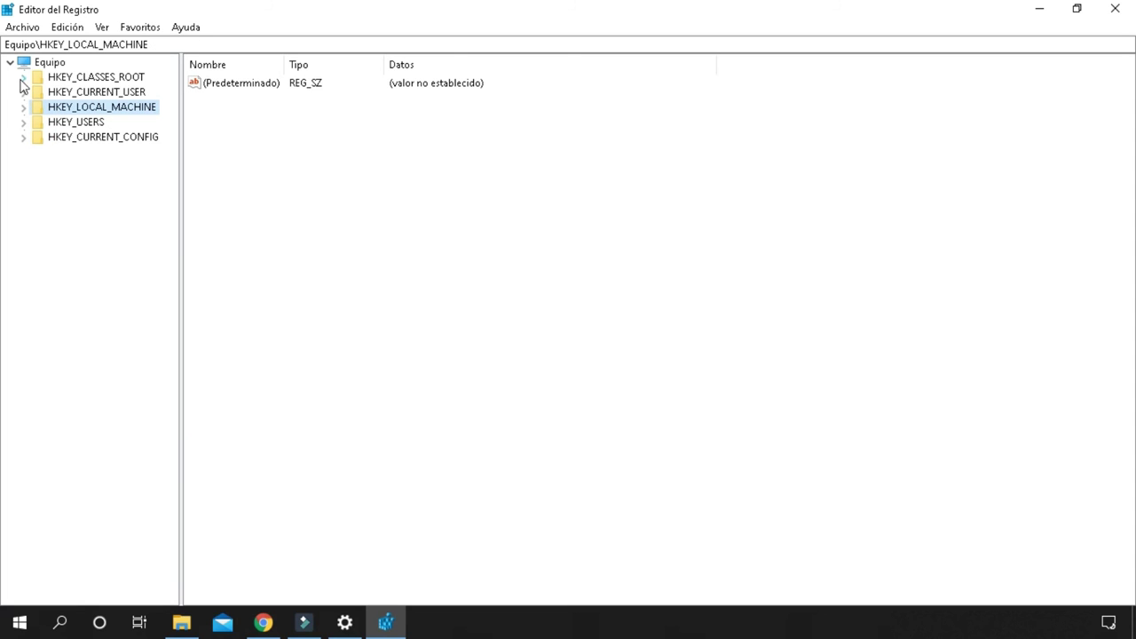
click(1107, 21)
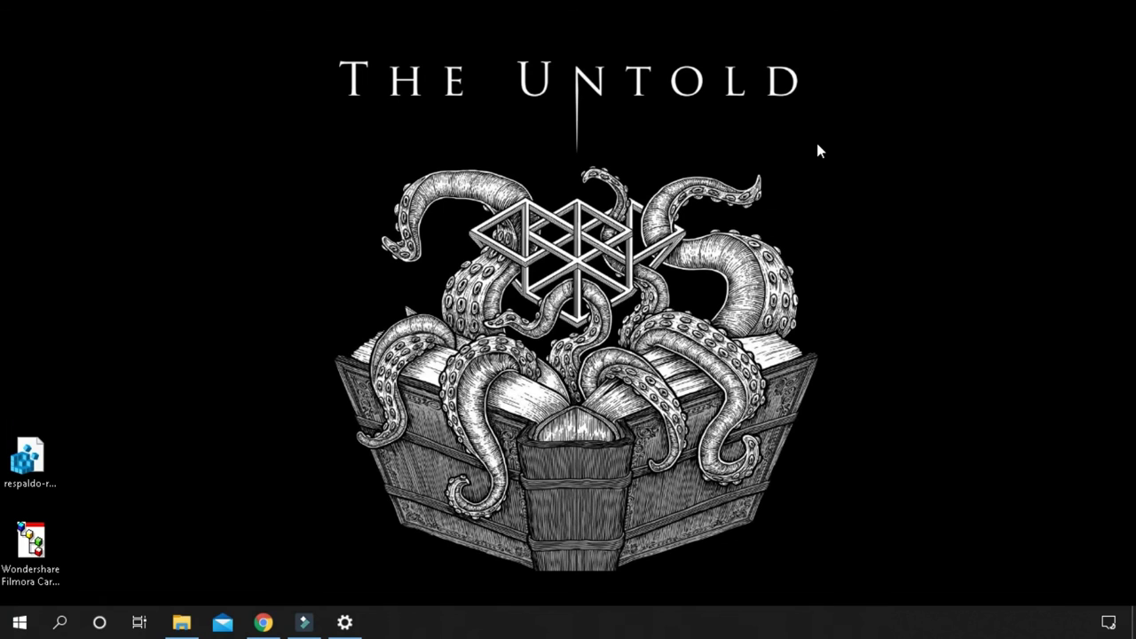